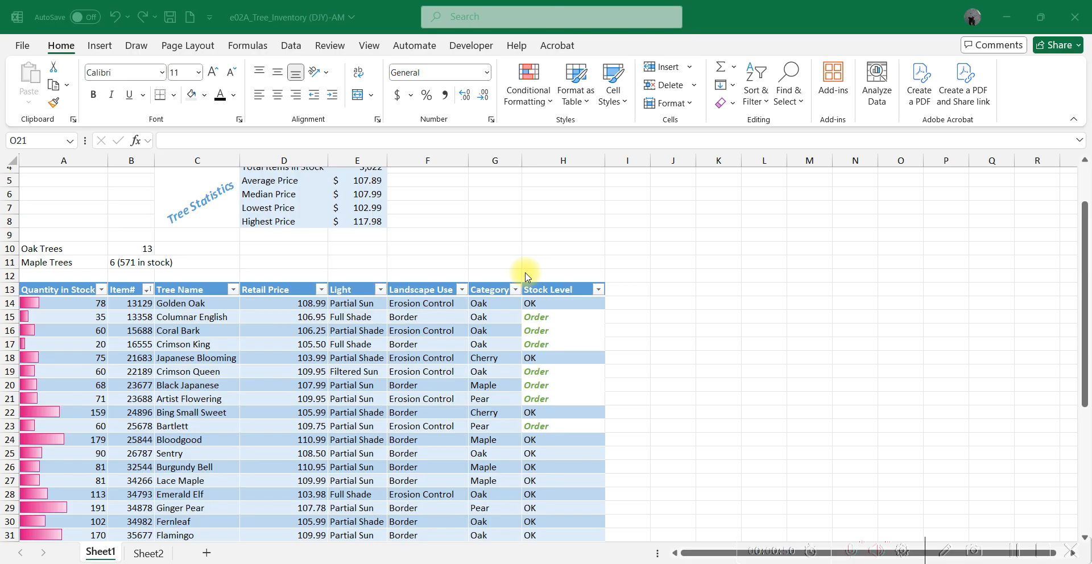
# - Create a new blank workbook alongside the open tree inventory workbook
pyautogui.hotkey('ctrl', 'n')
pyautogui.click(742, 322)
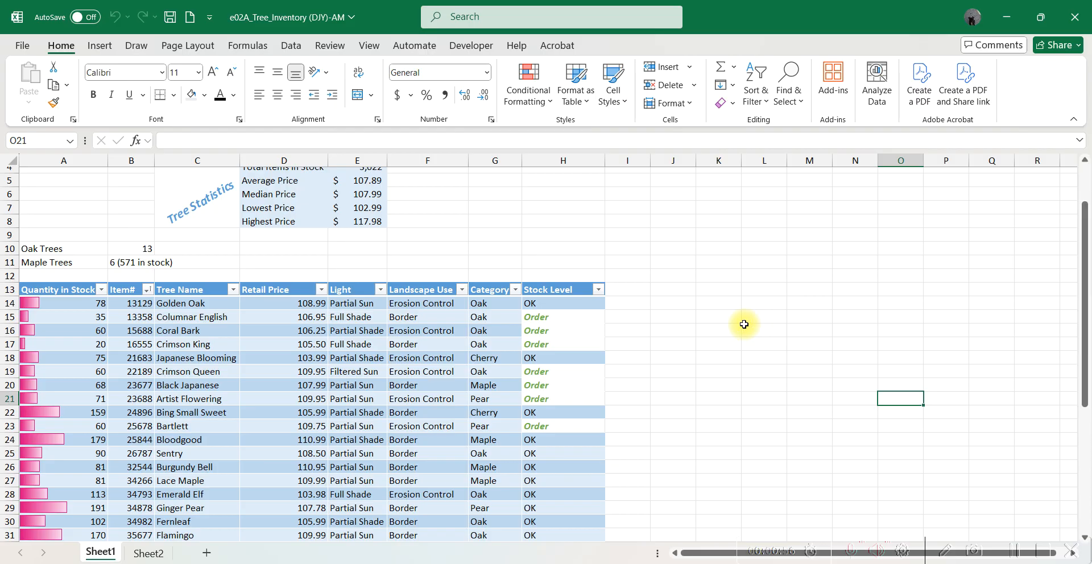
pyautogui.hotkey('ctrl', 'n')
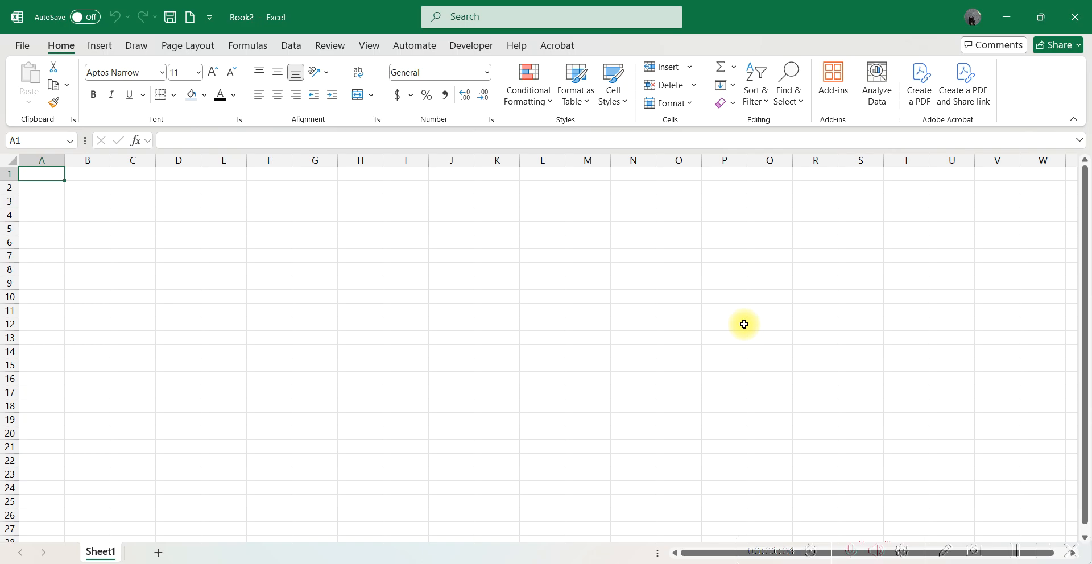
# - Save the new workbook as EP1-djy in the Documents folder in Excel Workbook format, replacing the existing file of that name
pyautogui.click(20, 46)
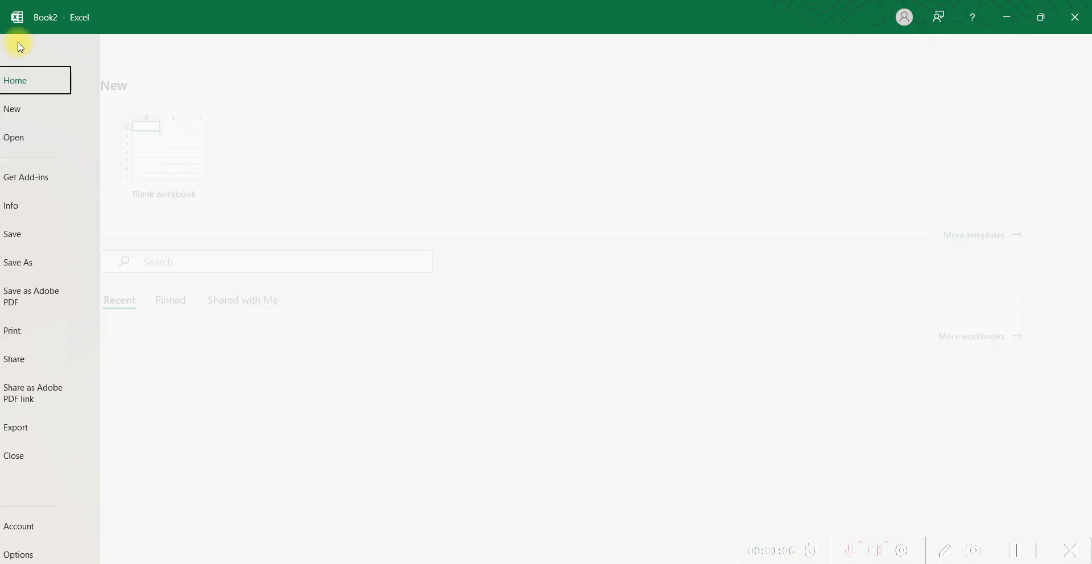
pyautogui.click(31, 262)
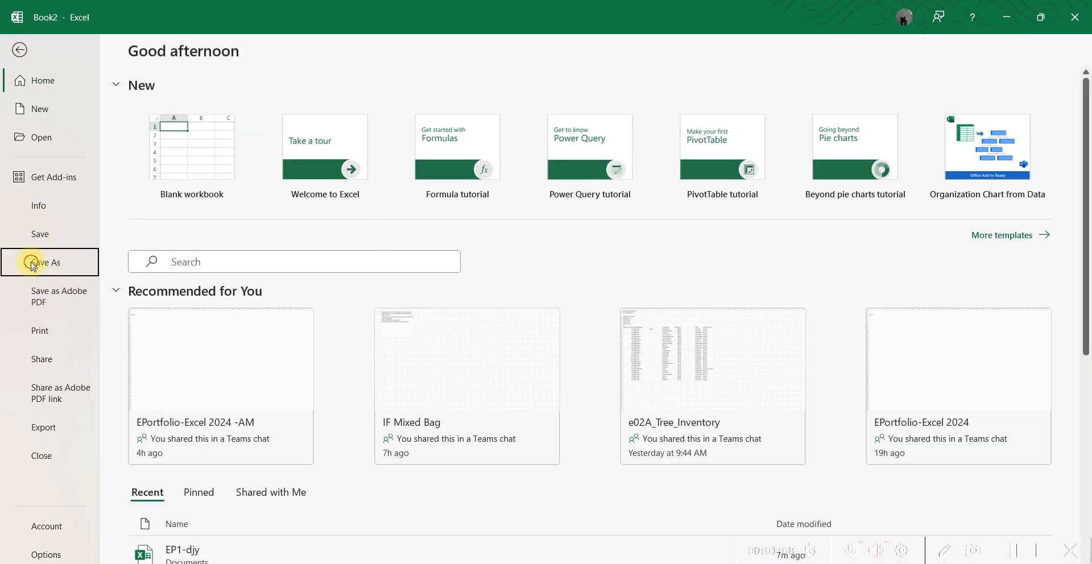
pyautogui.click(393, 102)
pyautogui.write('EP')
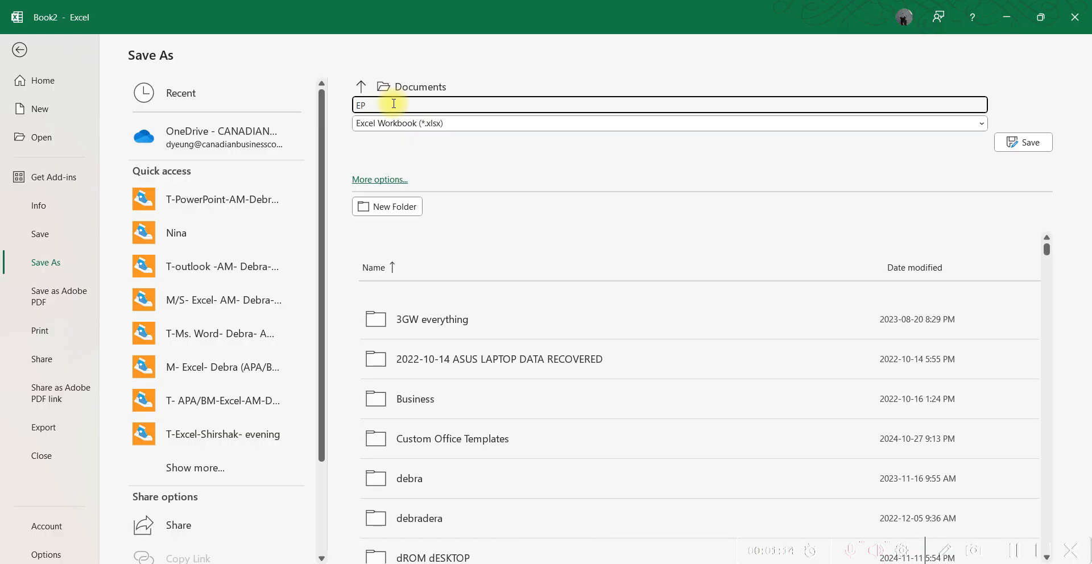
pyautogui.write('1-djy')
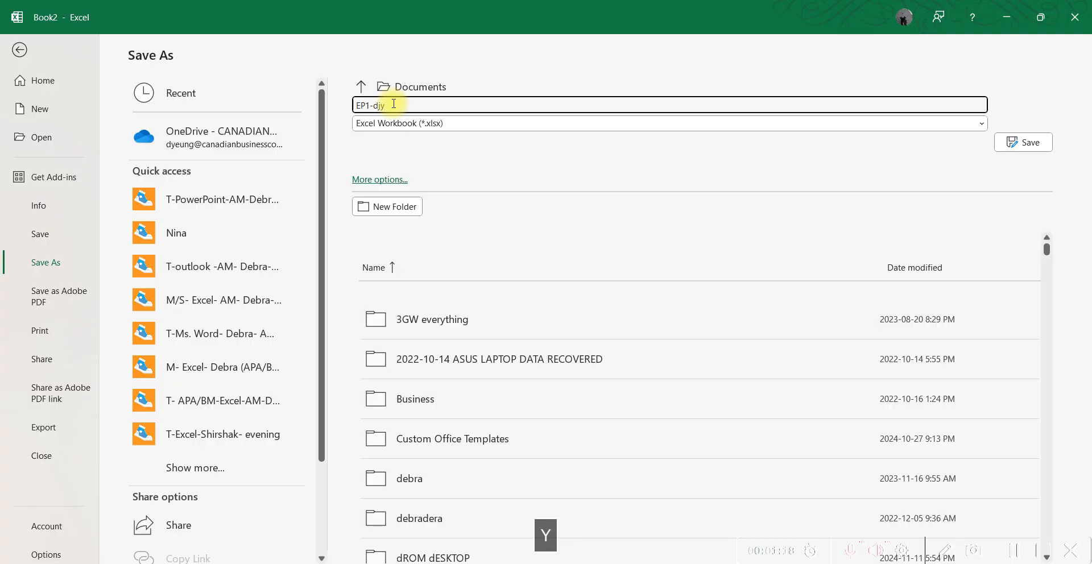
pyautogui.click(1009, 147)
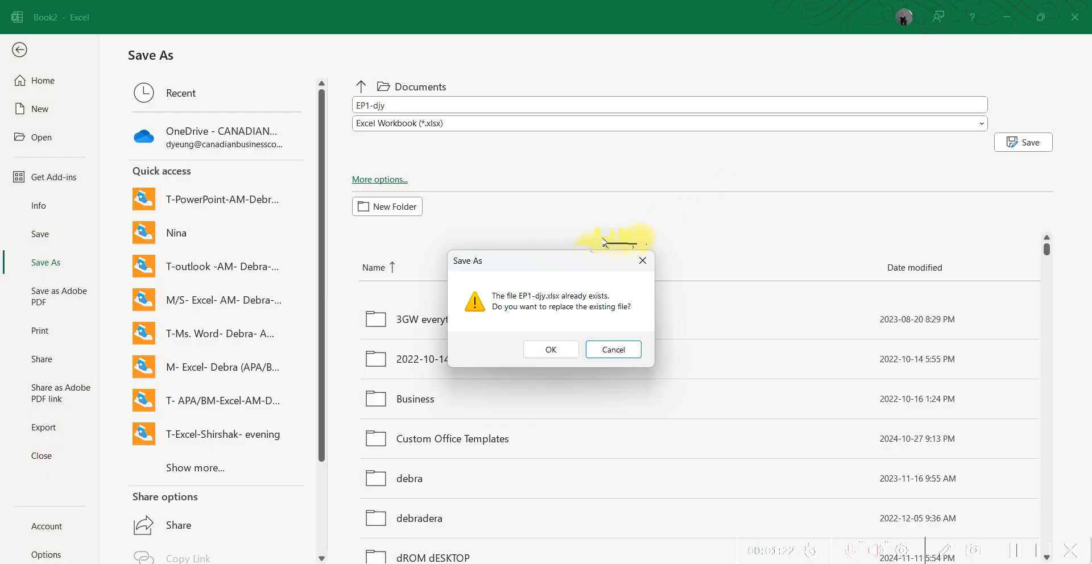
pyautogui.moveTo(539, 260); pyautogui.dragTo(595, 170)
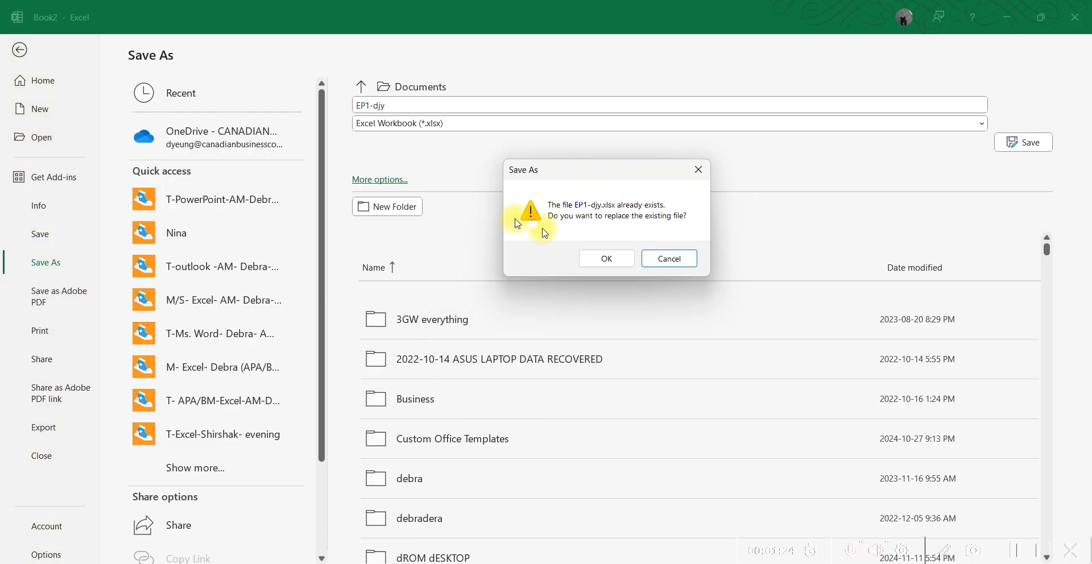
pyautogui.click(597, 259)
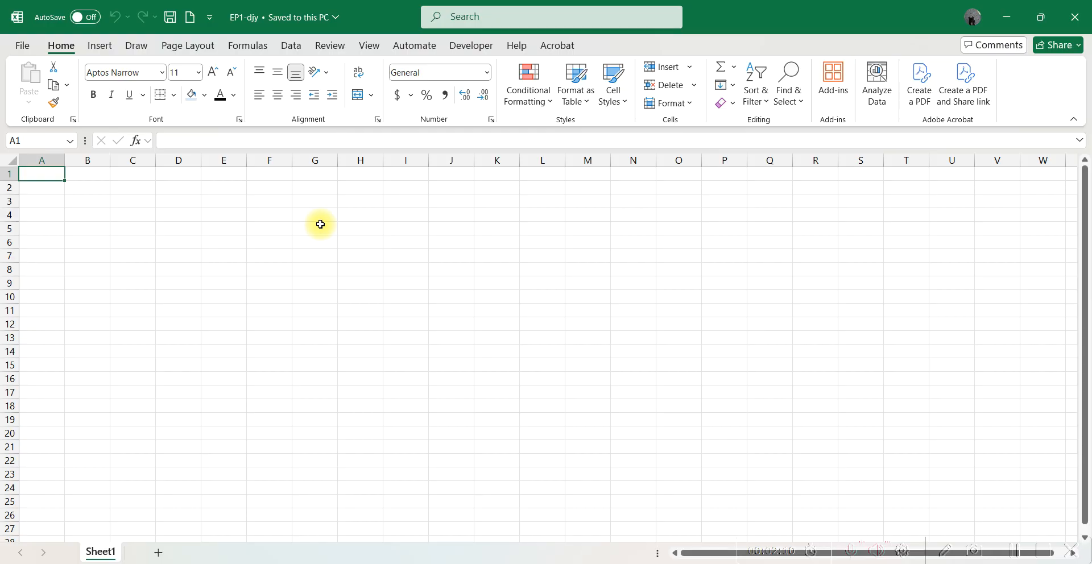
# - Rename the Sheet1 worksheet to Introduction
pyautogui.doubleClick(99, 553)
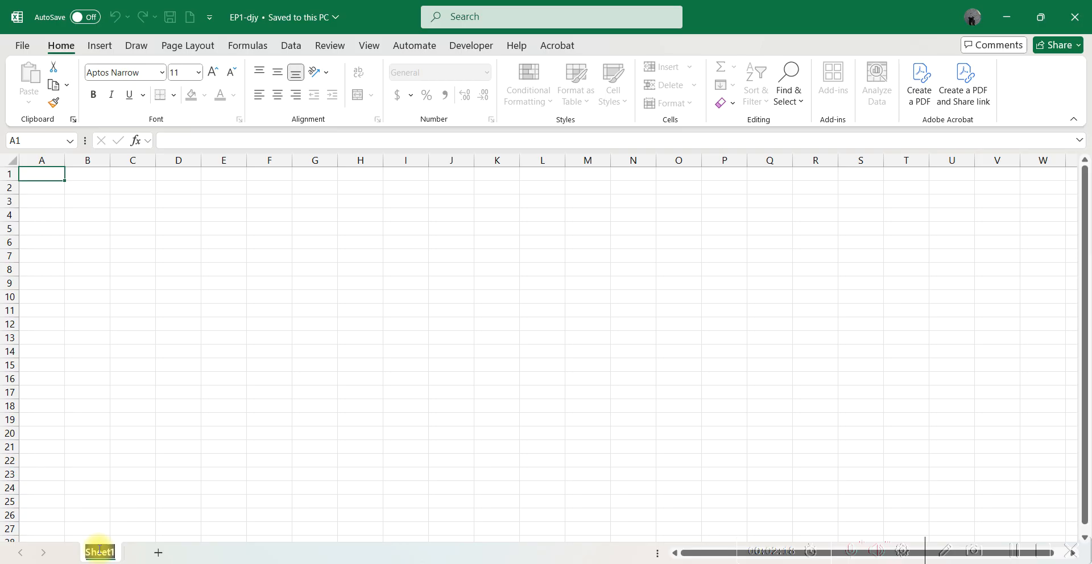
pyautogui.write('Introdu')
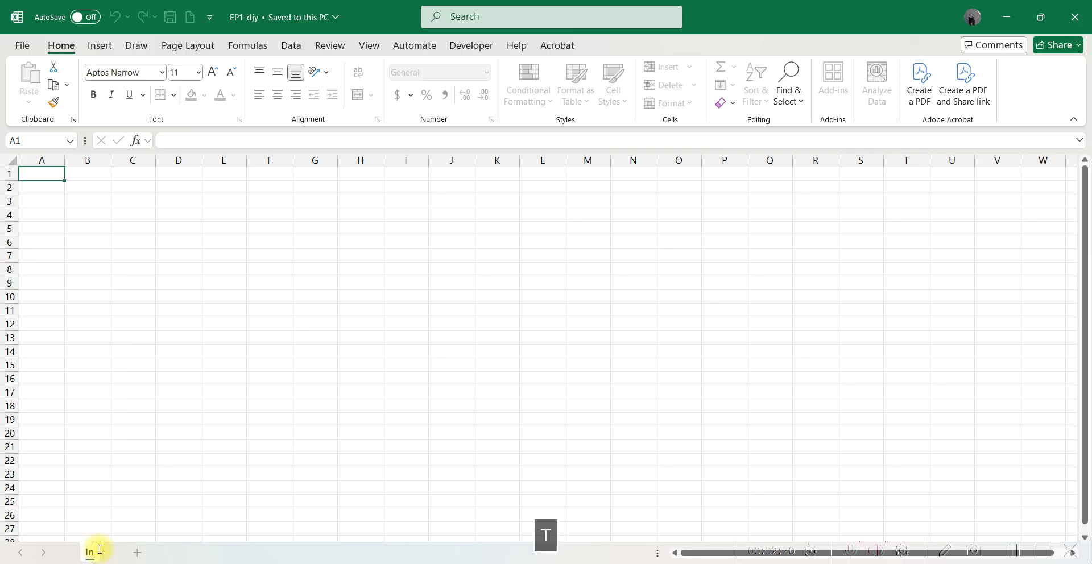
pyautogui.write('ction')
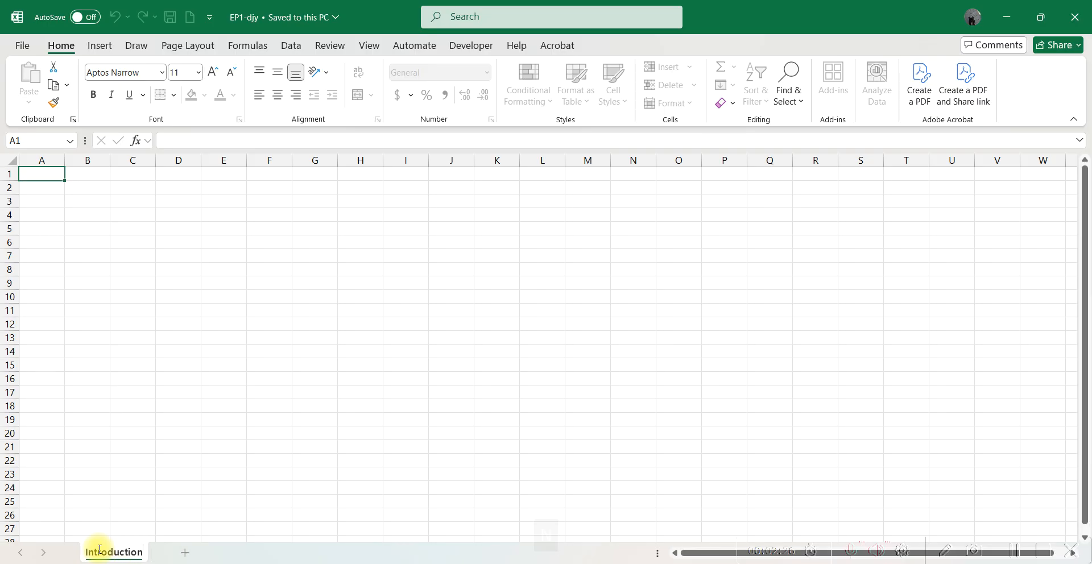
pyautogui.press('Return')
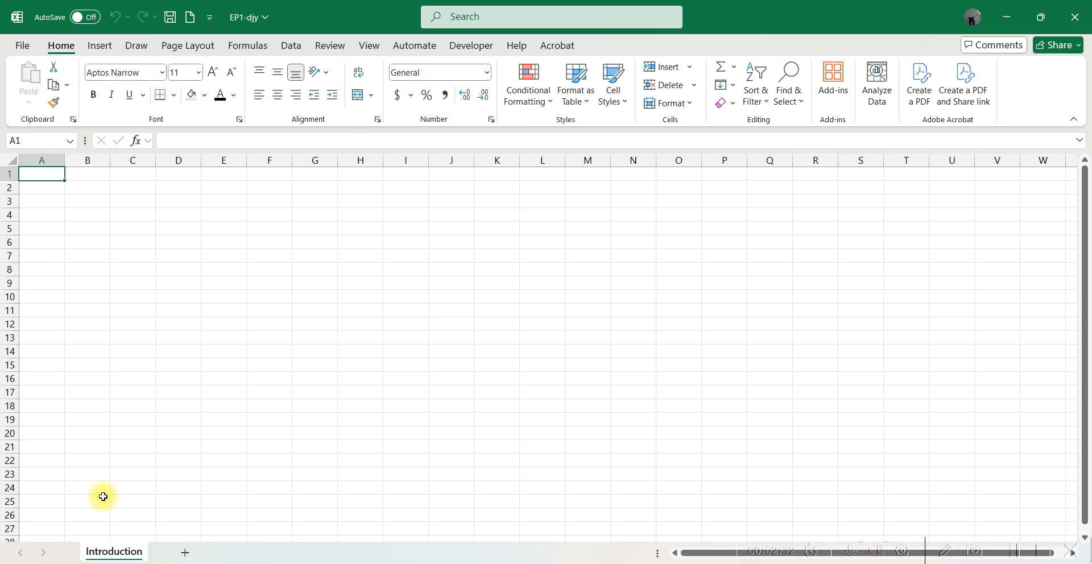
# - Give the Introduction sheet a light green theme tab color
pyautogui.rightClick(104, 553)
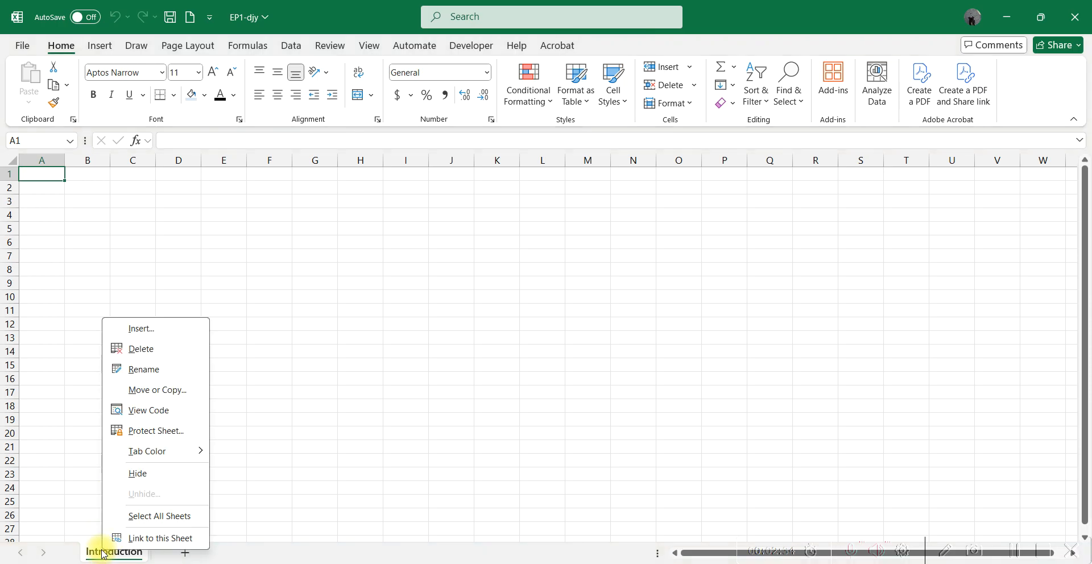
pyautogui.click(127, 452)
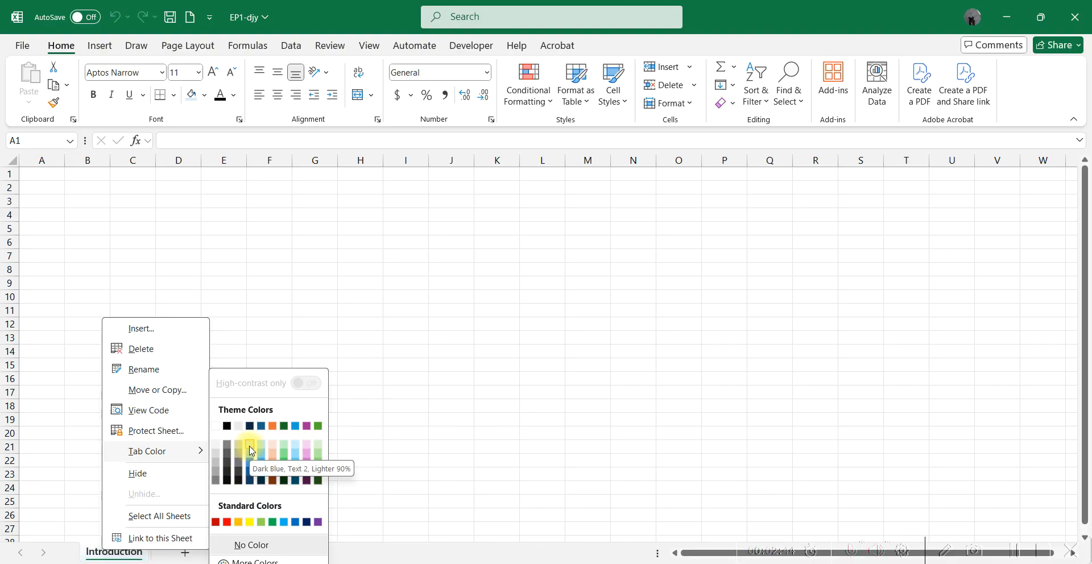
pyautogui.click(318, 450)
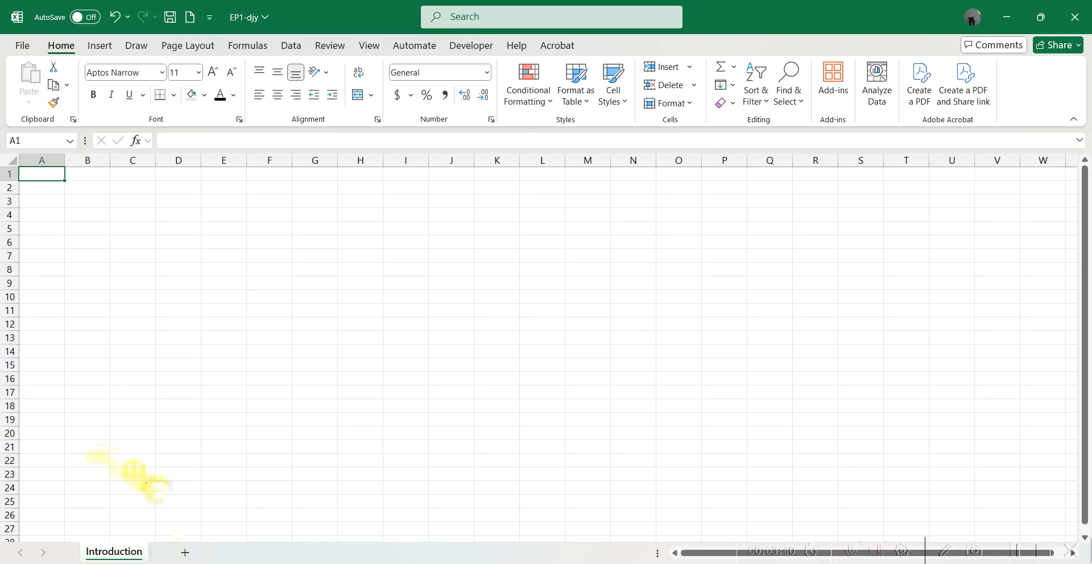
# - Add a second worksheet after Introduction and name it Navigation
pyautogui.click(184, 555)
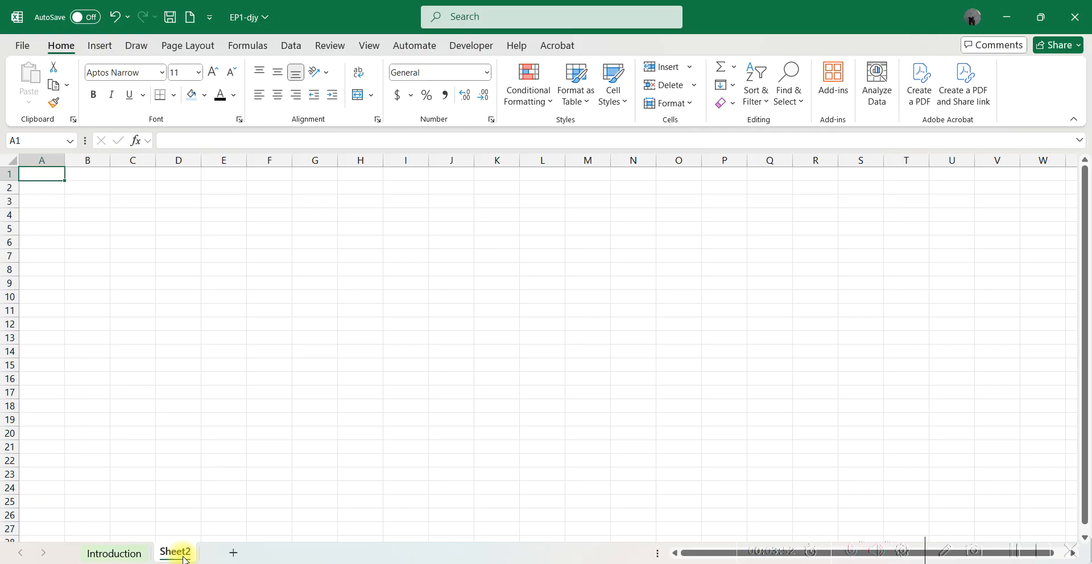
pyautogui.doubleClick(183, 556)
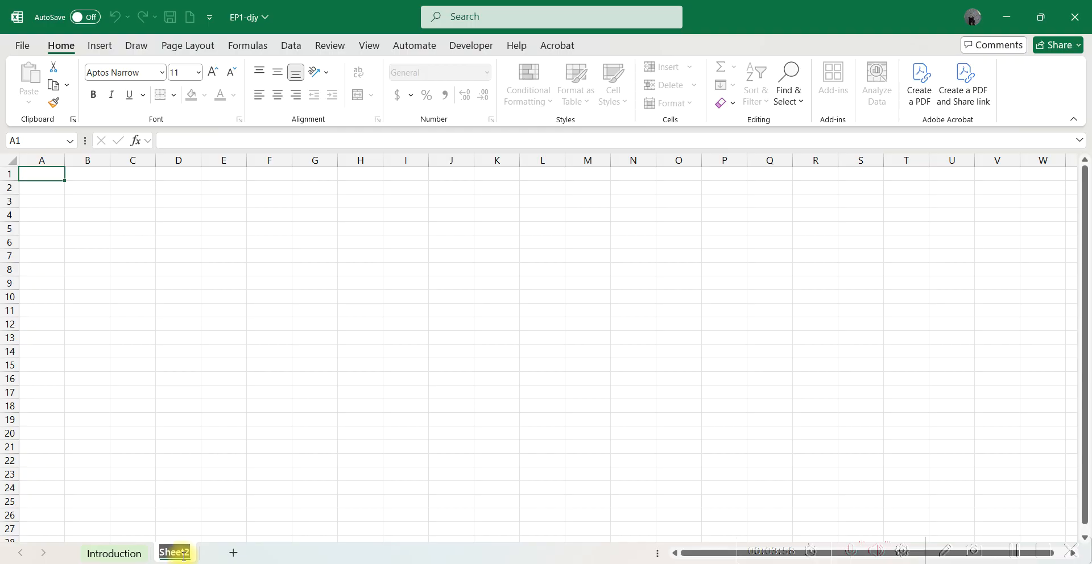
pyautogui.write('Na')
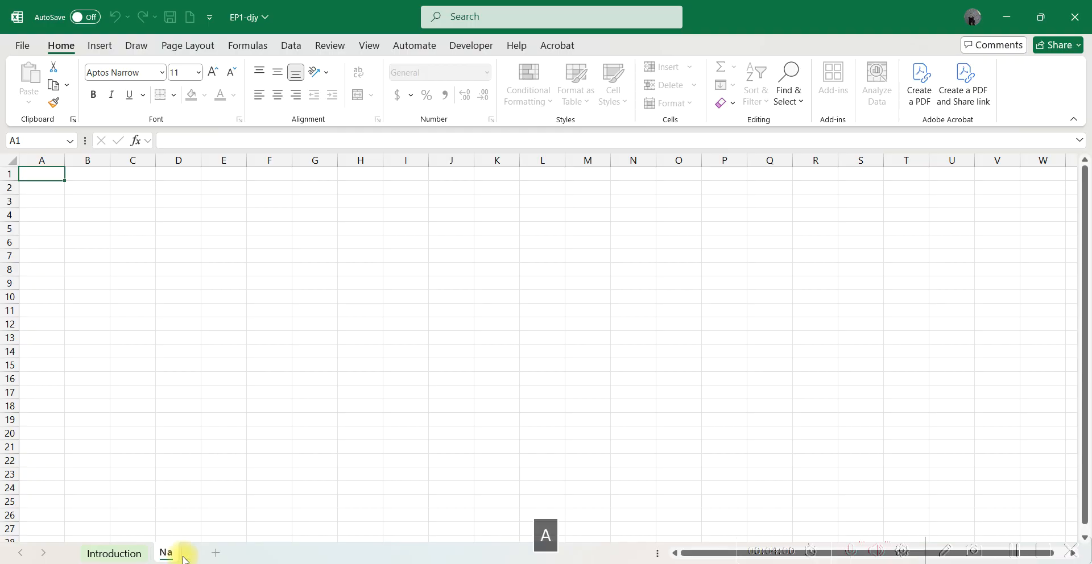
pyautogui.write('vigation')
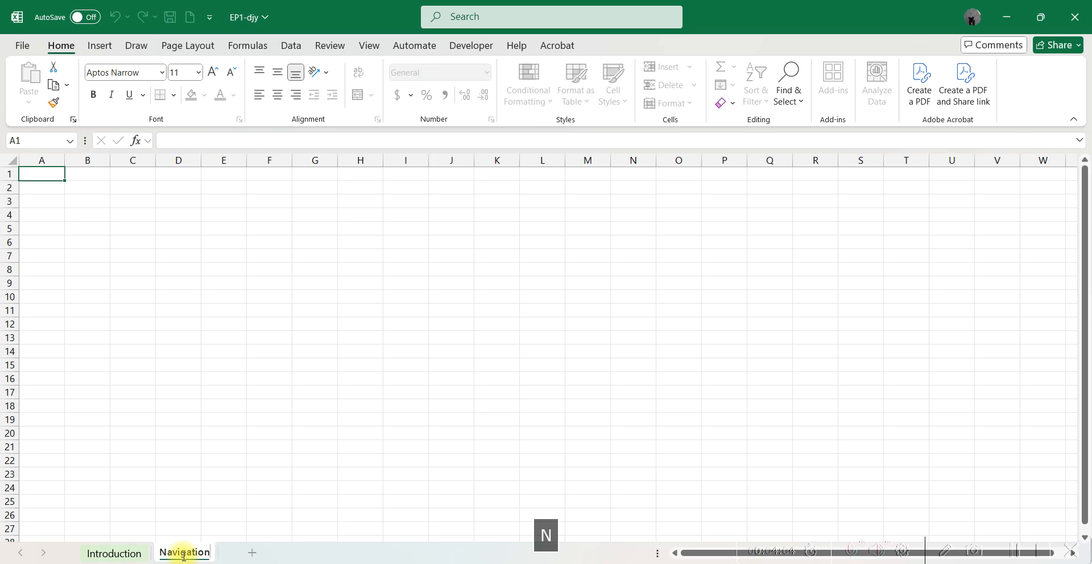
pyautogui.press('Return')
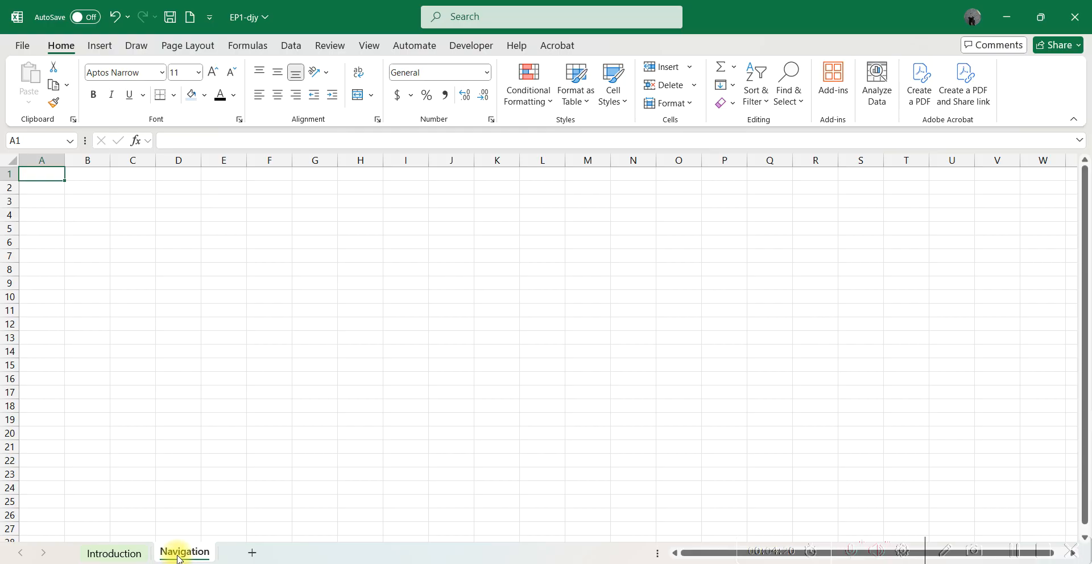
# - Give the Navigation sheet a light pink theme tab color
pyautogui.rightClick(174, 555)
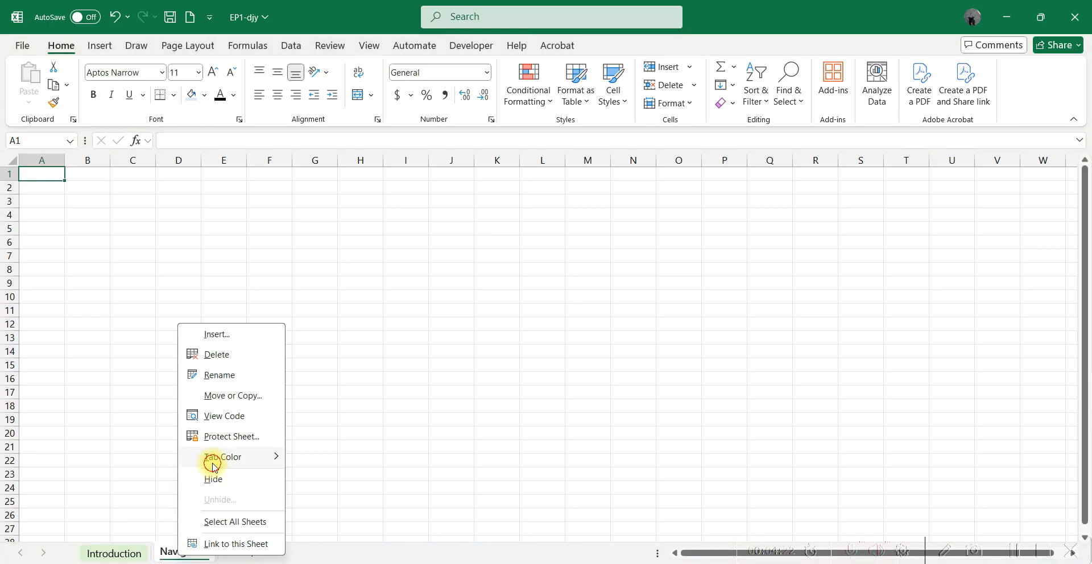
pyautogui.moveTo(216, 458)
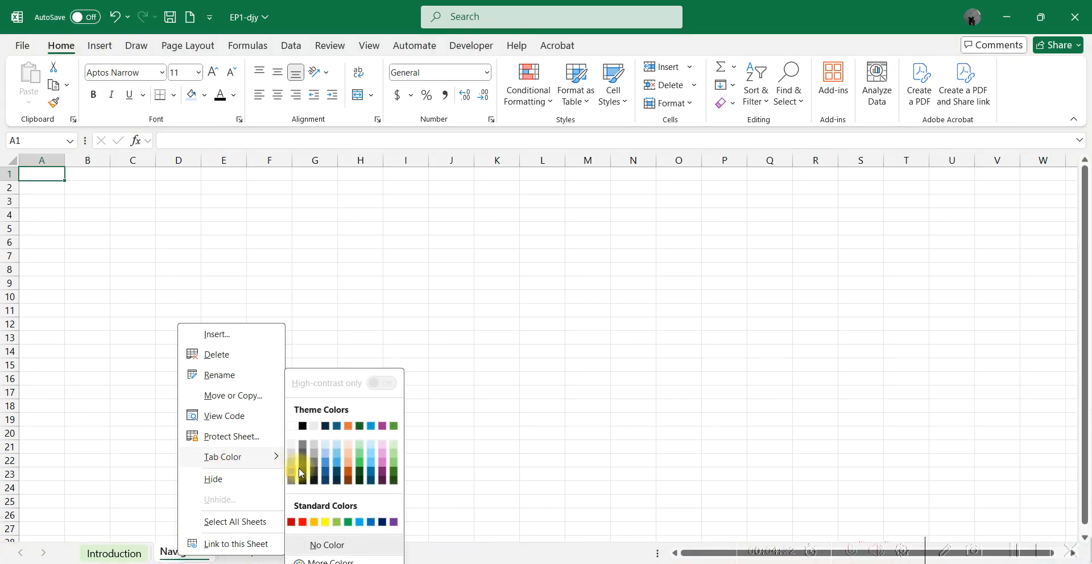
pyautogui.click(381, 443)
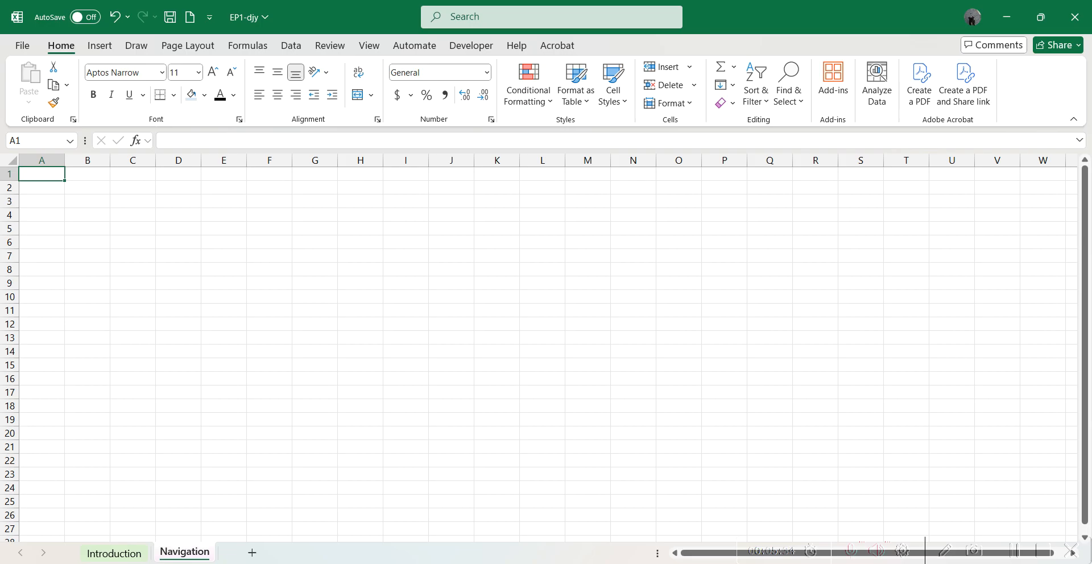
# - Add a third worksheet after Navigation and name it Tables
pyautogui.click(253, 553)
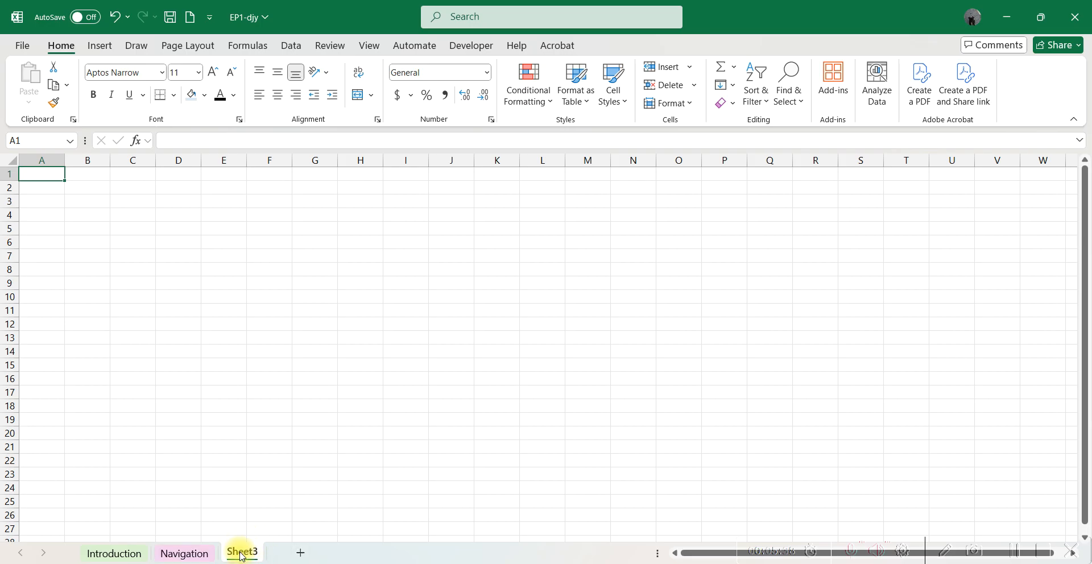
pyautogui.doubleClick(242, 552)
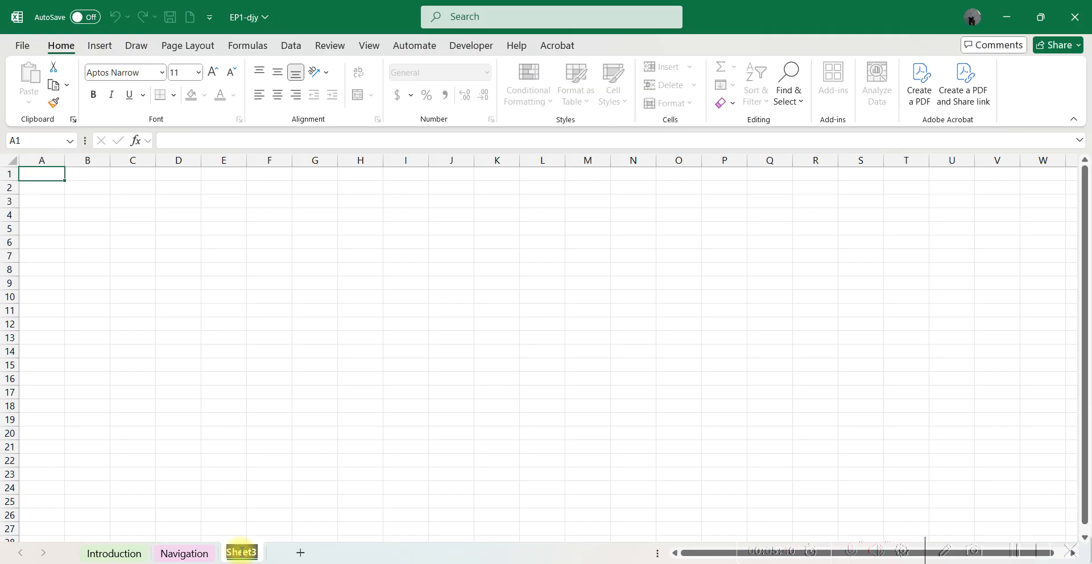
pyautogui.write('Table')
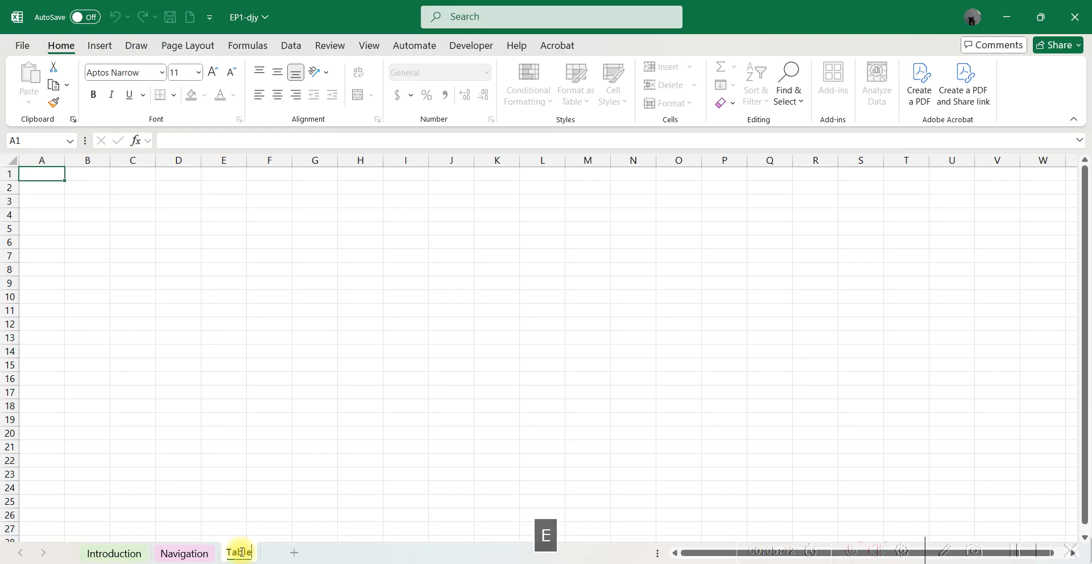
pyautogui.click(75, 448)
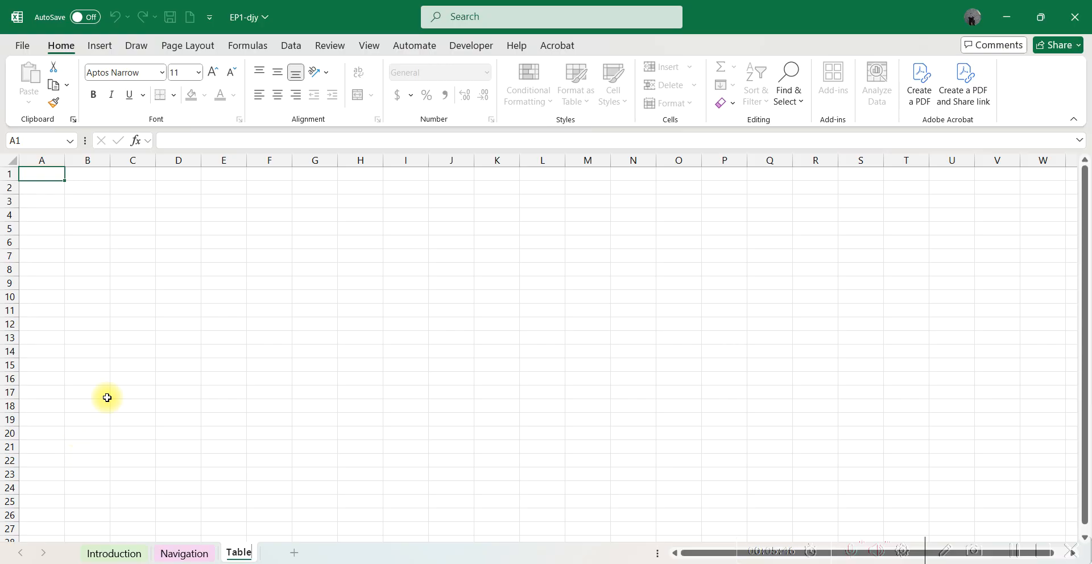
pyautogui.write('s')
pyautogui.press('Return')
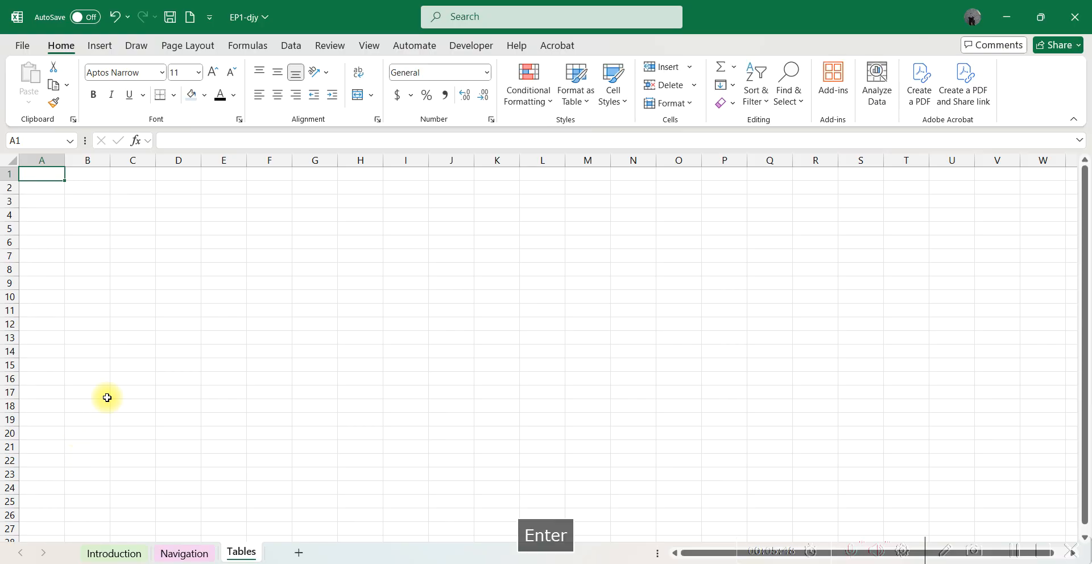
# - Give the Tables sheet a blue theme tab color
pyautogui.rightClick(242, 555)
pyautogui.moveTo(332, 453)
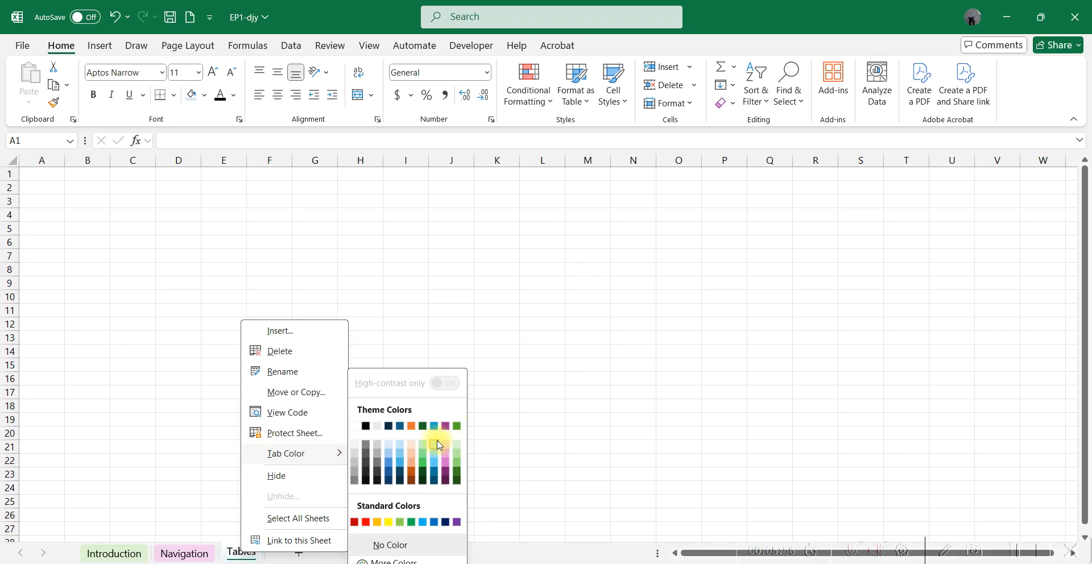
pyautogui.click(394, 467)
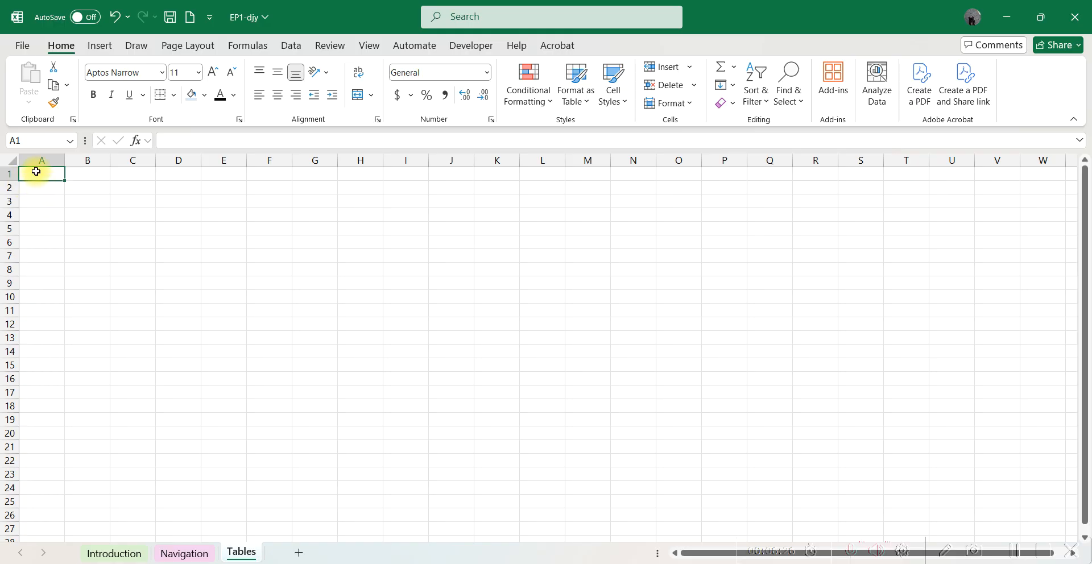
# - Merge cells A1:M1 on the Tables sheet using Merge Cells without centering
pyautogui.moveTo(36, 171); pyautogui.dragTo(581, 173)
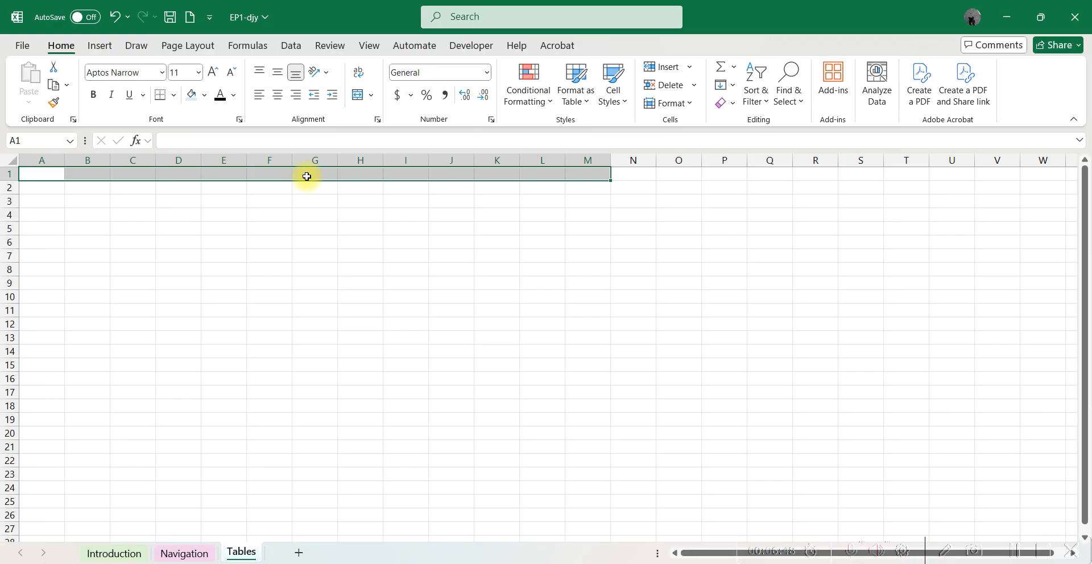
pyautogui.click(60, 44)
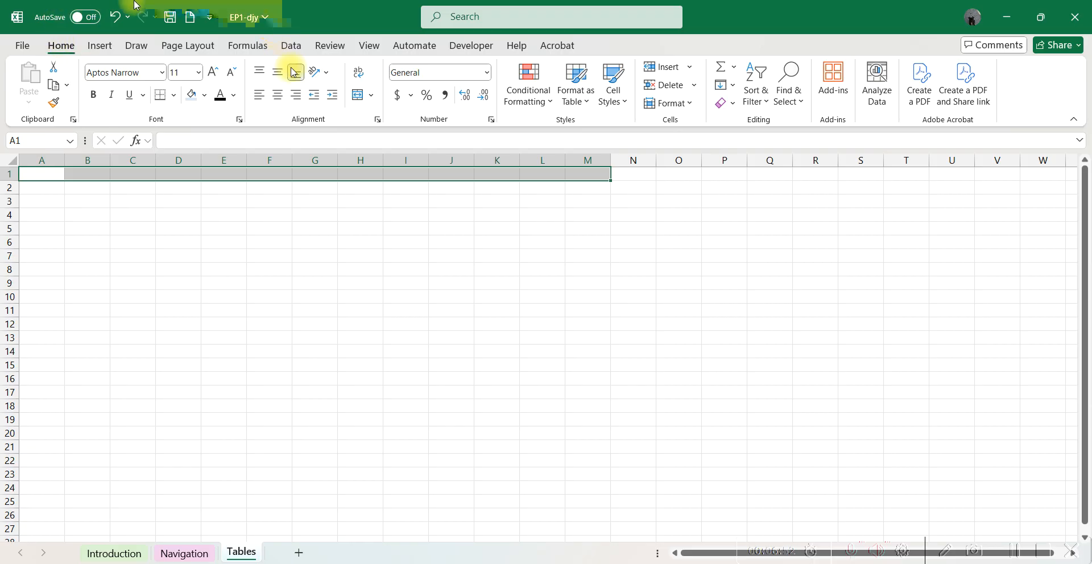
pyautogui.click(373, 97)
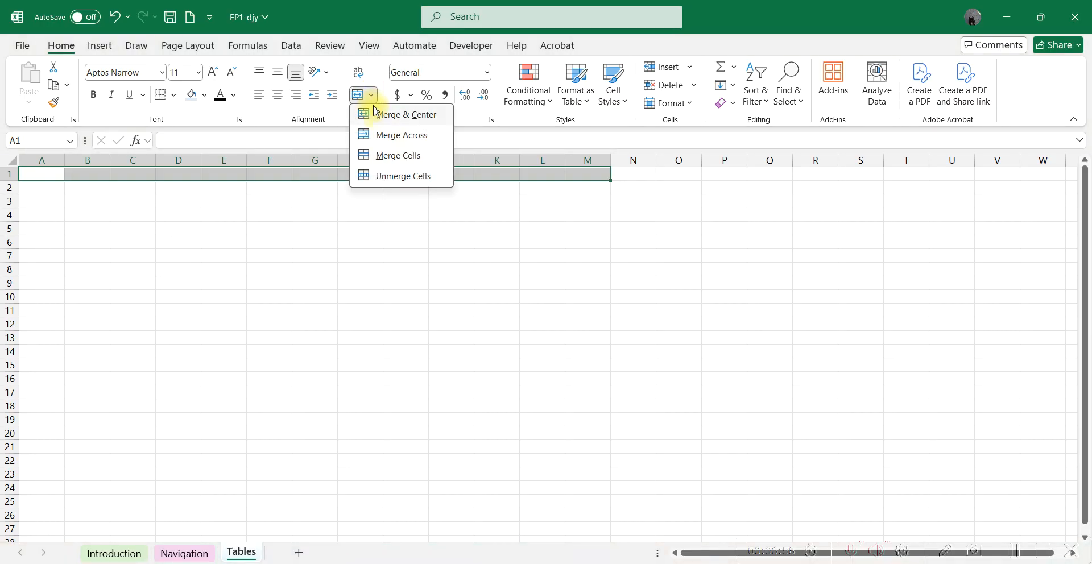
pyautogui.click(370, 157)
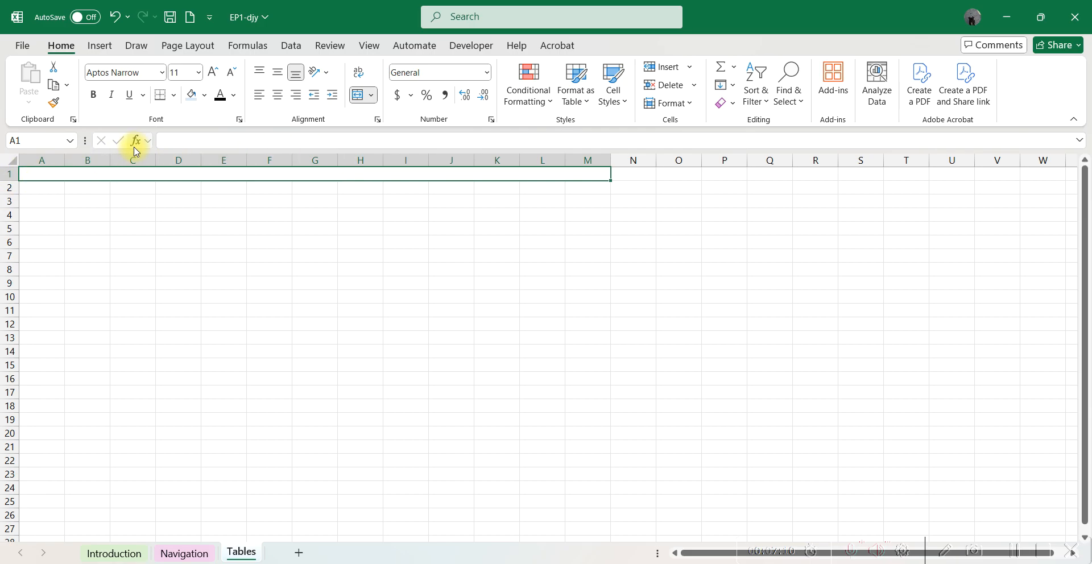
# - Enter the title "Table" in merged cell A1 of the Tables sheet and reselect that cell
pyautogui.write('T')
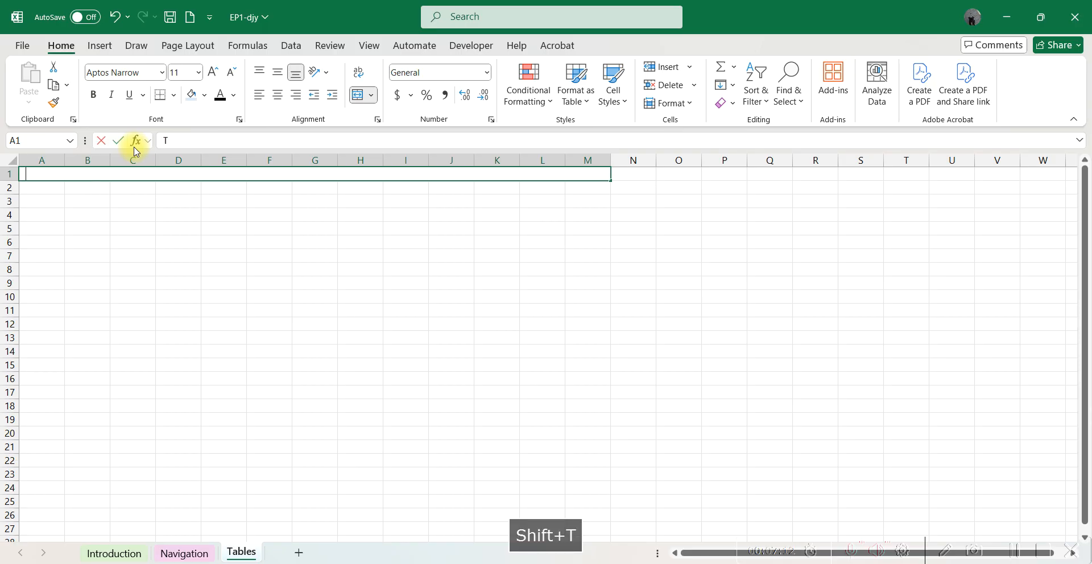
pyautogui.write('able')
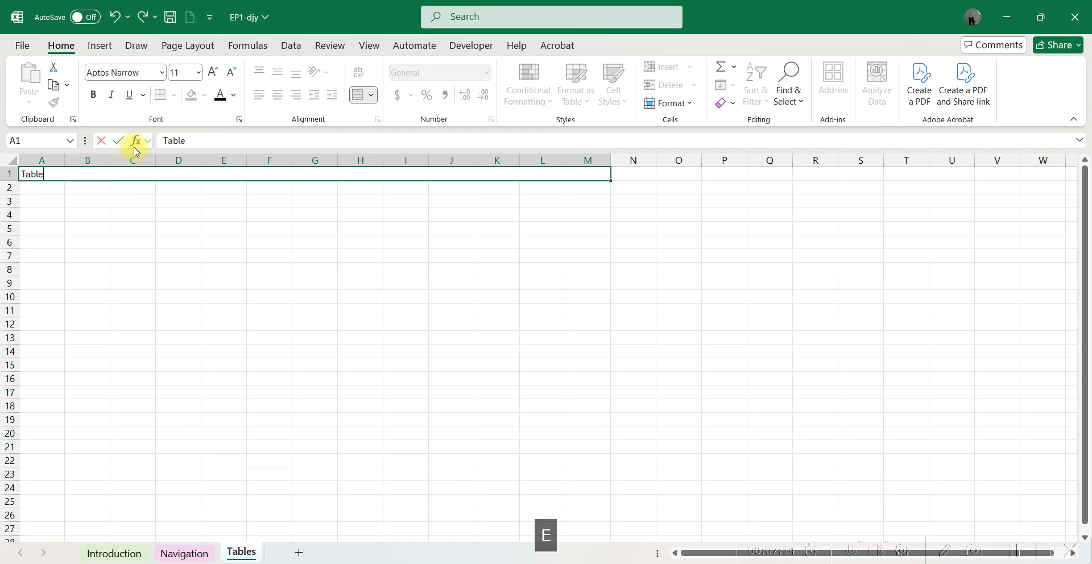
pyautogui.press('Return')
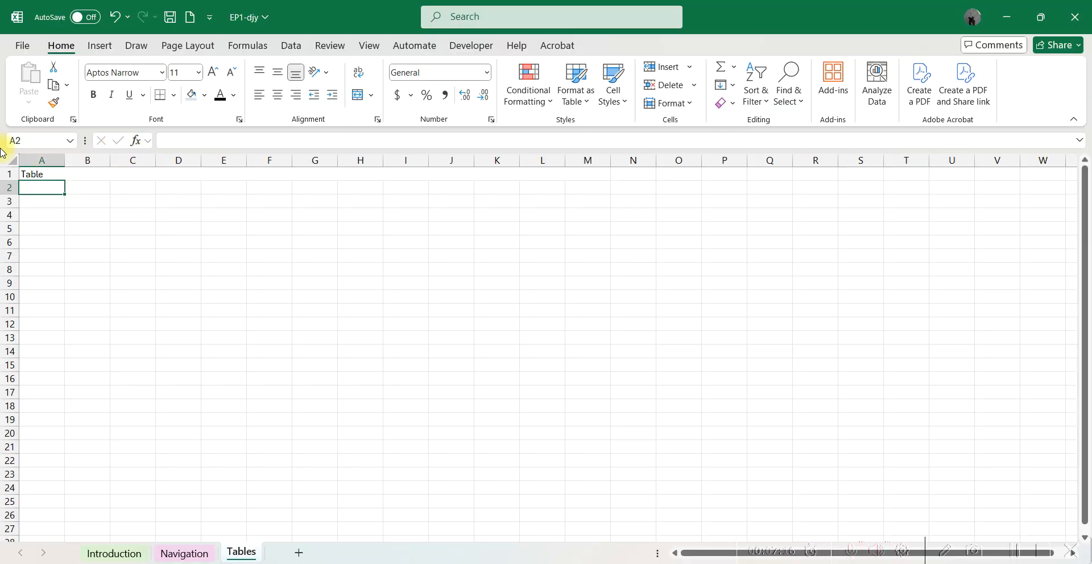
pyautogui.click(33, 174)
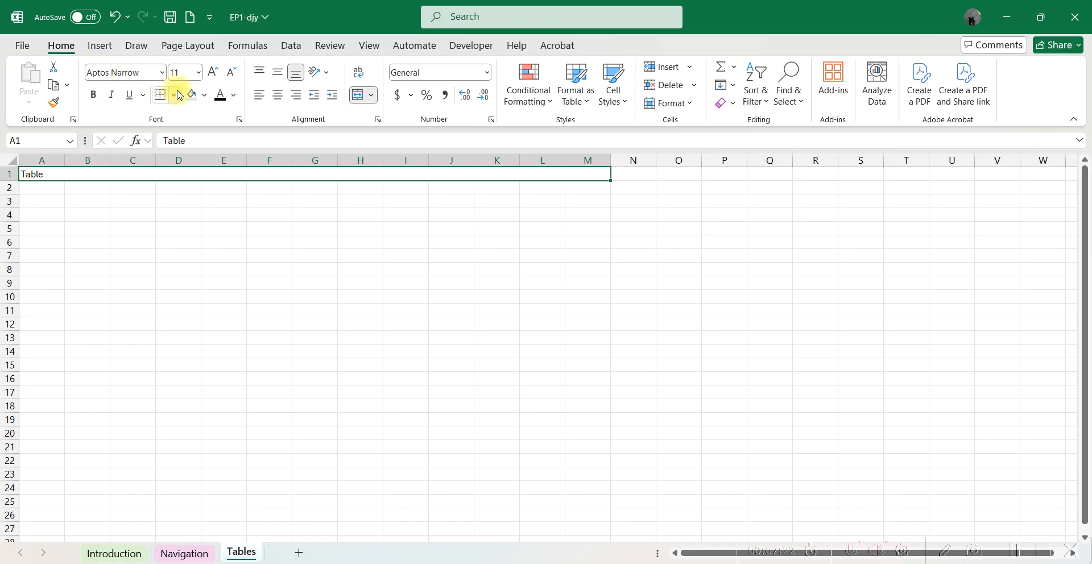
# - Increase the font size of the Table title in A1 to 18
pyautogui.click(210, 71)
pyautogui.click(210, 71)
pyautogui.click(210, 71)
pyautogui.click(210, 71)
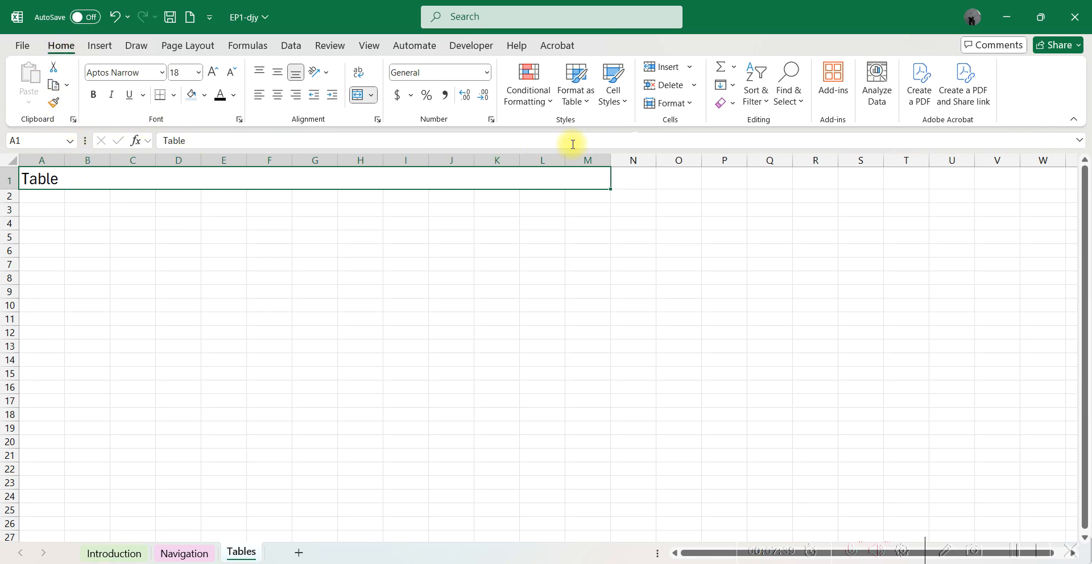
# - Apply the Heading 1 cell style to the title in A1 and fill it with the lightest orange theme color
pyautogui.click(626, 100)
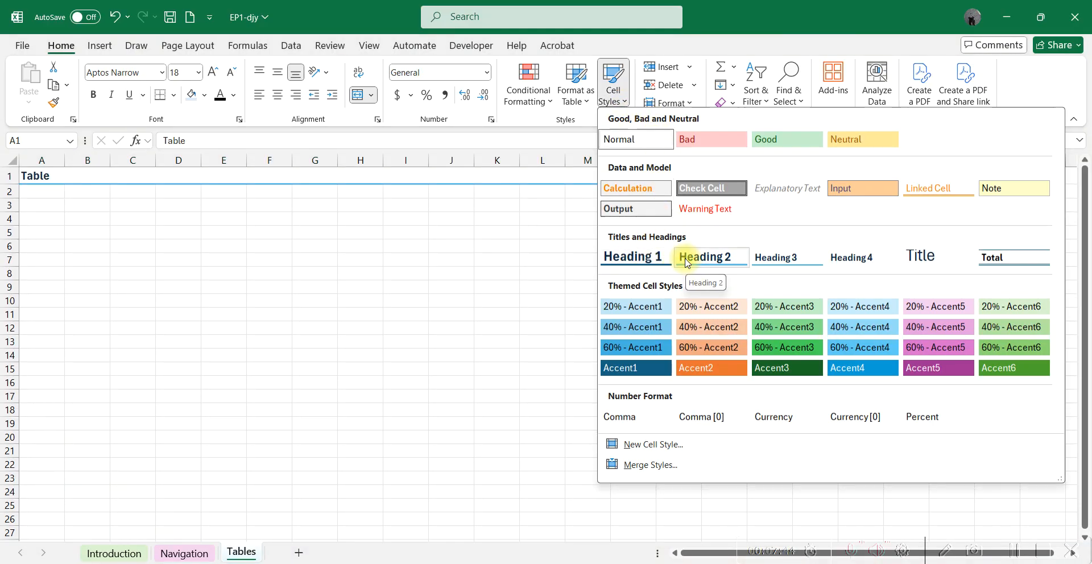
pyautogui.click(649, 260)
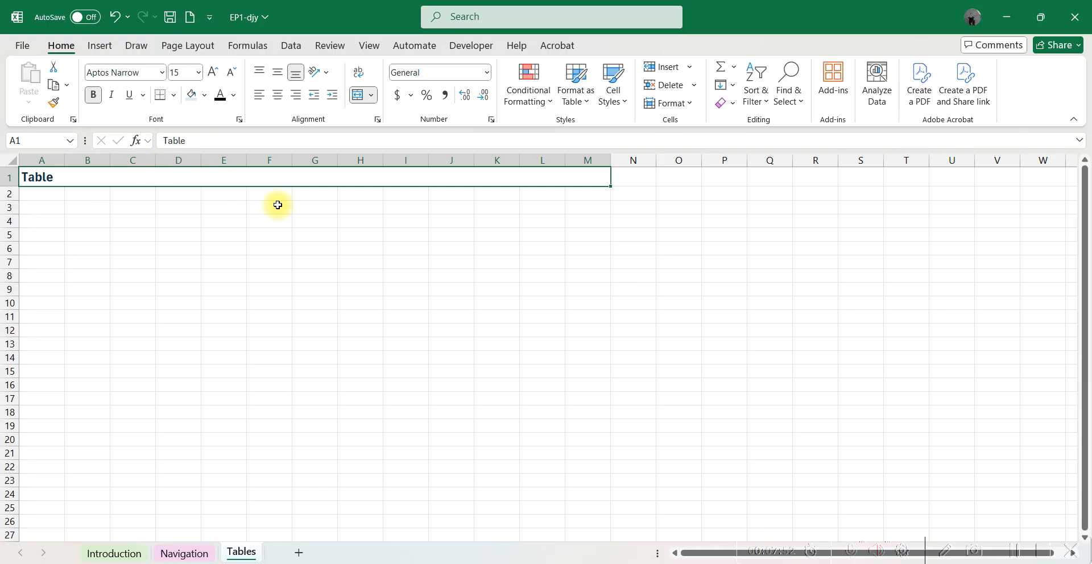
pyautogui.click(240, 119)
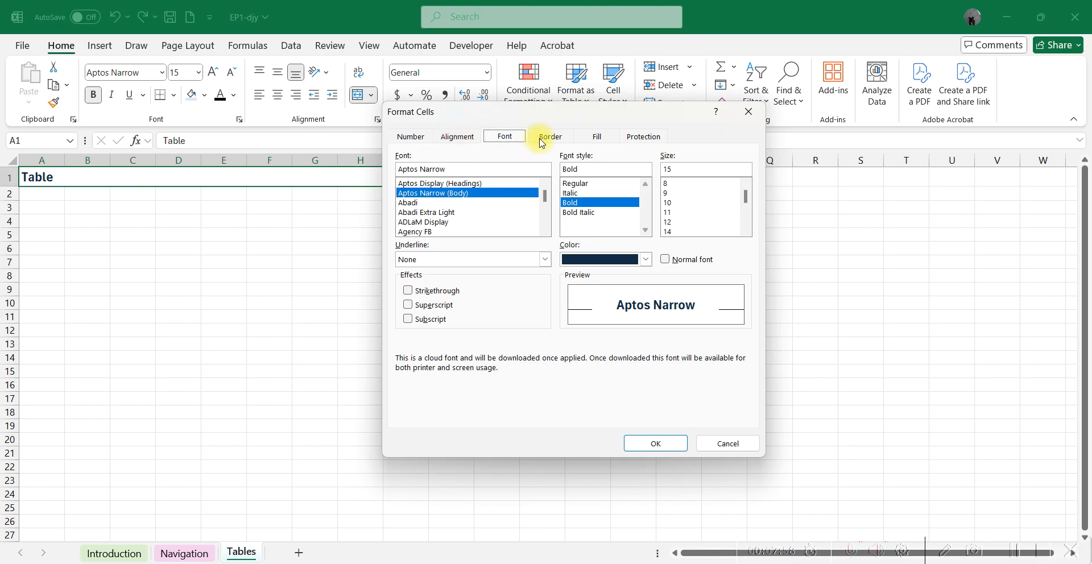
pyautogui.click(594, 144)
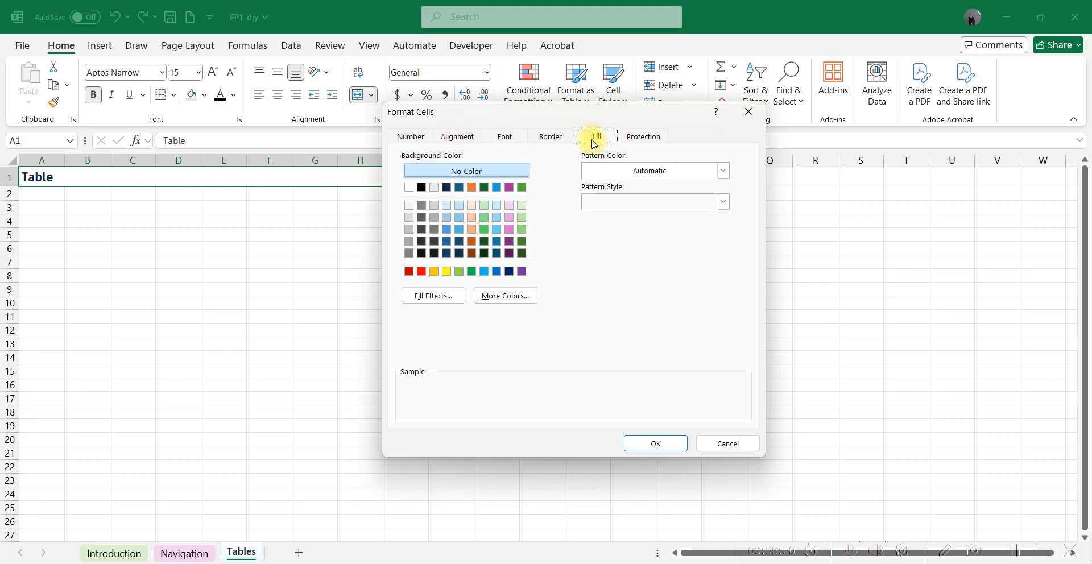
pyautogui.click(471, 205)
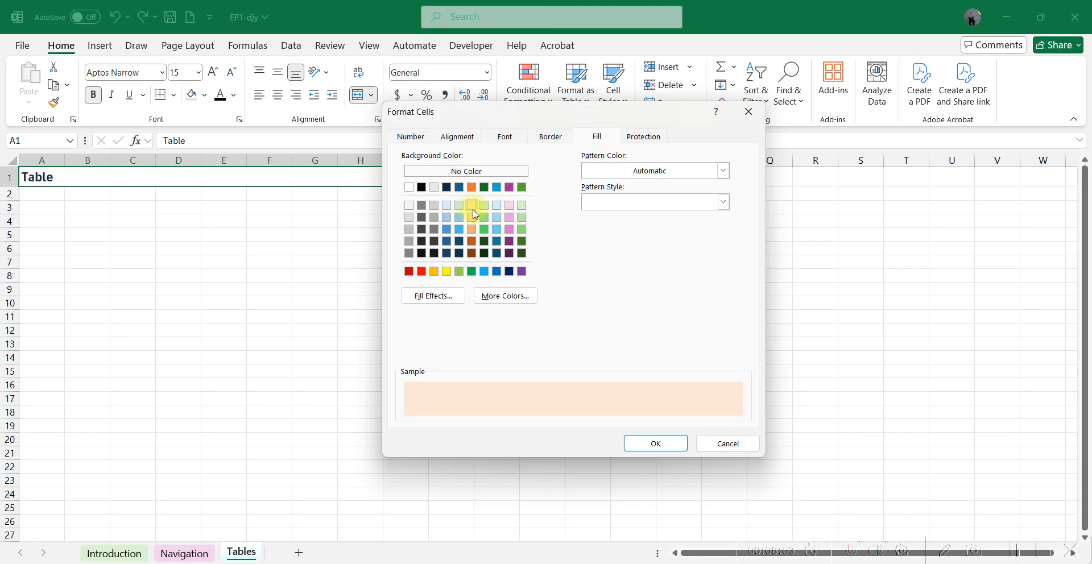
pyautogui.click(647, 443)
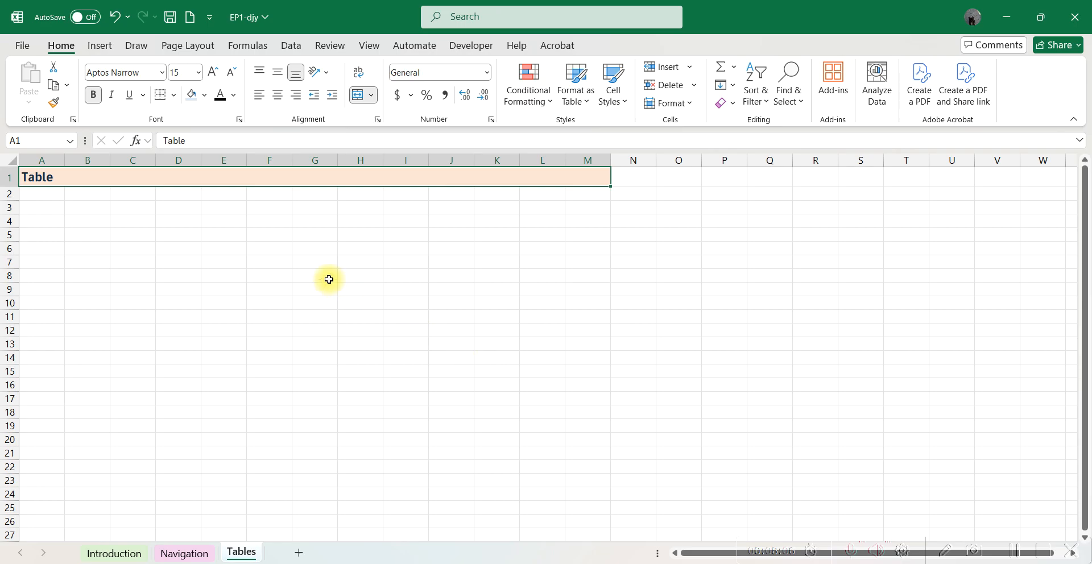
pyautogui.click(297, 264)
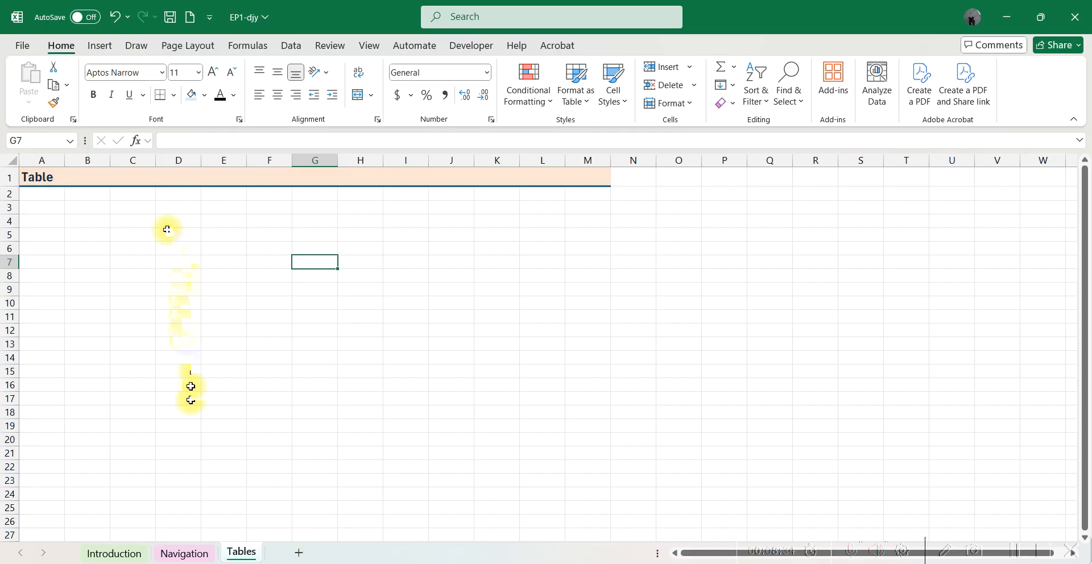
pyautogui.click(87, 176)
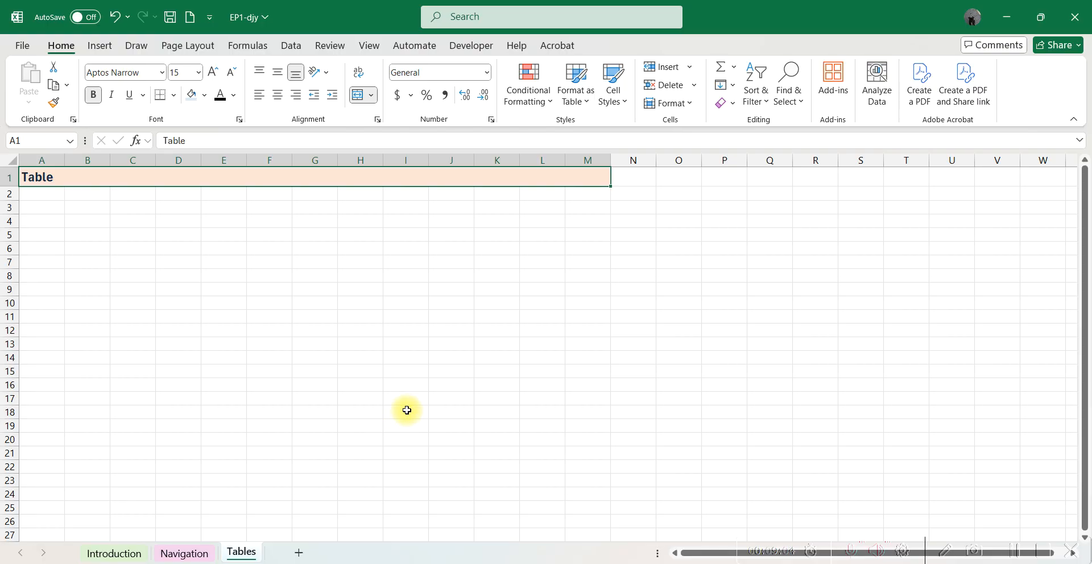
# - Add a fourth worksheet after Tables and name it Date & Time
pyautogui.click(298, 552)
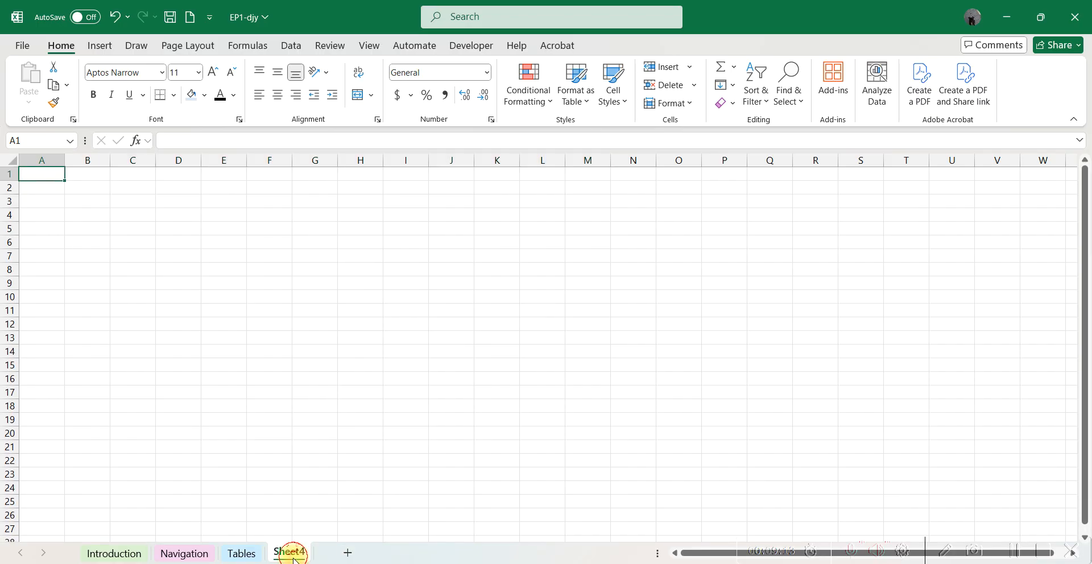
pyautogui.doubleClick(292, 552)
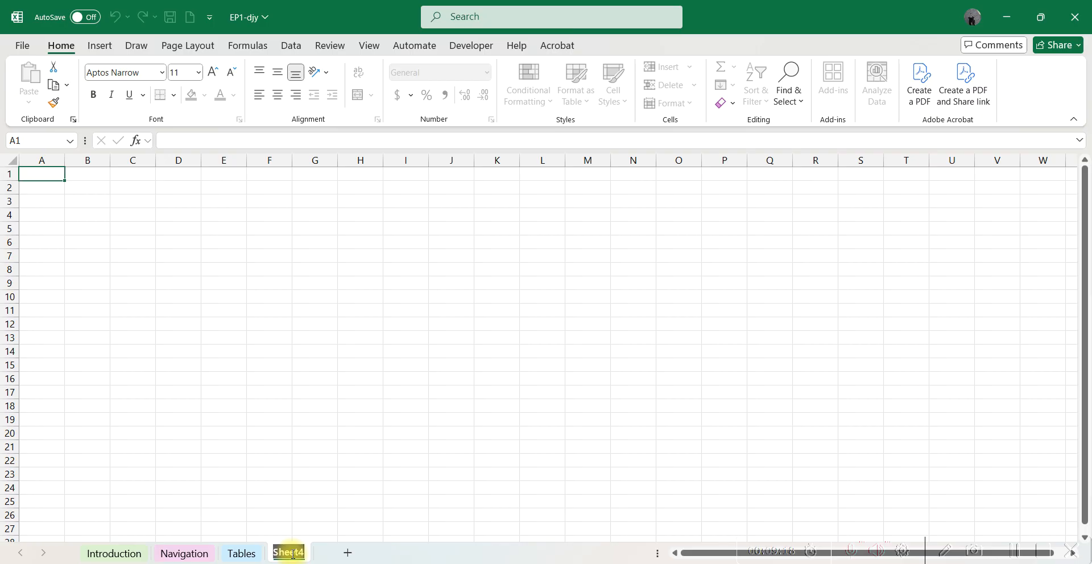
pyautogui.write('Data ')
pyautogui.write('& Ti')
pyautogui.write('me')
pyautogui.press('Return')
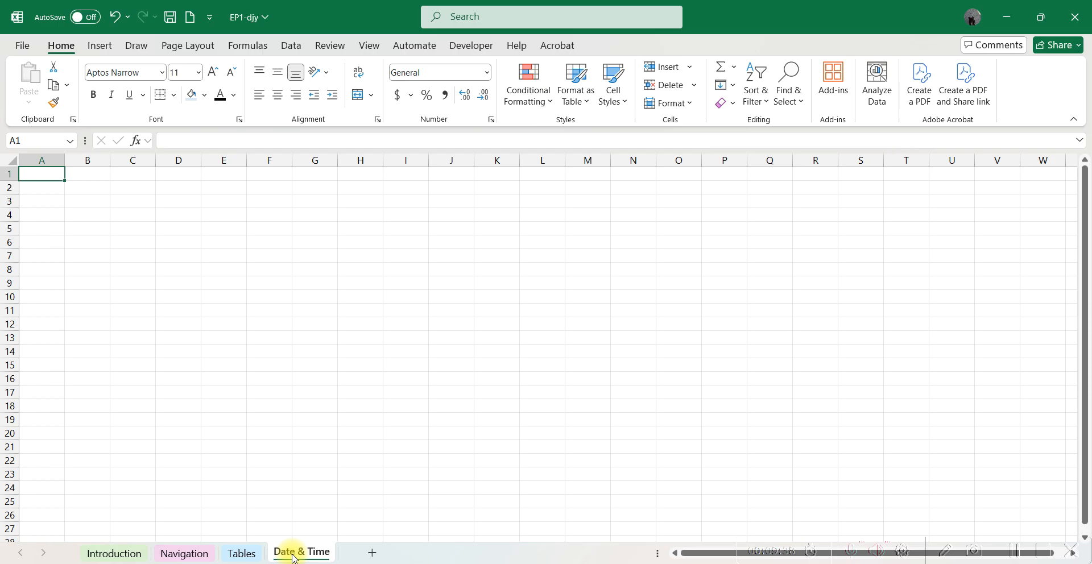
# - Give the Date & Time sheet the lightest orange theme tab color
pyautogui.click(245, 555)
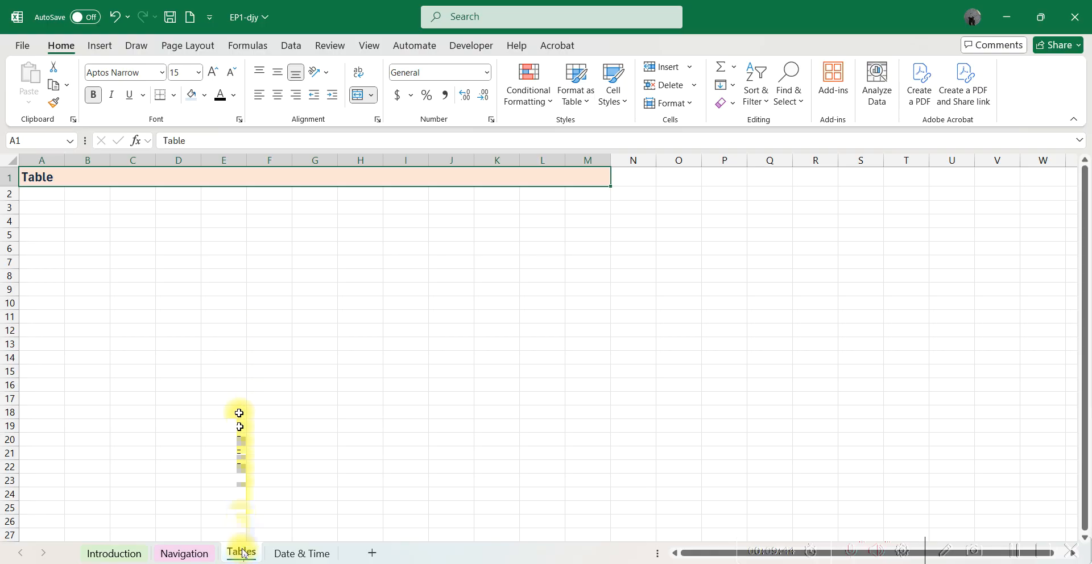
pyautogui.click(297, 553)
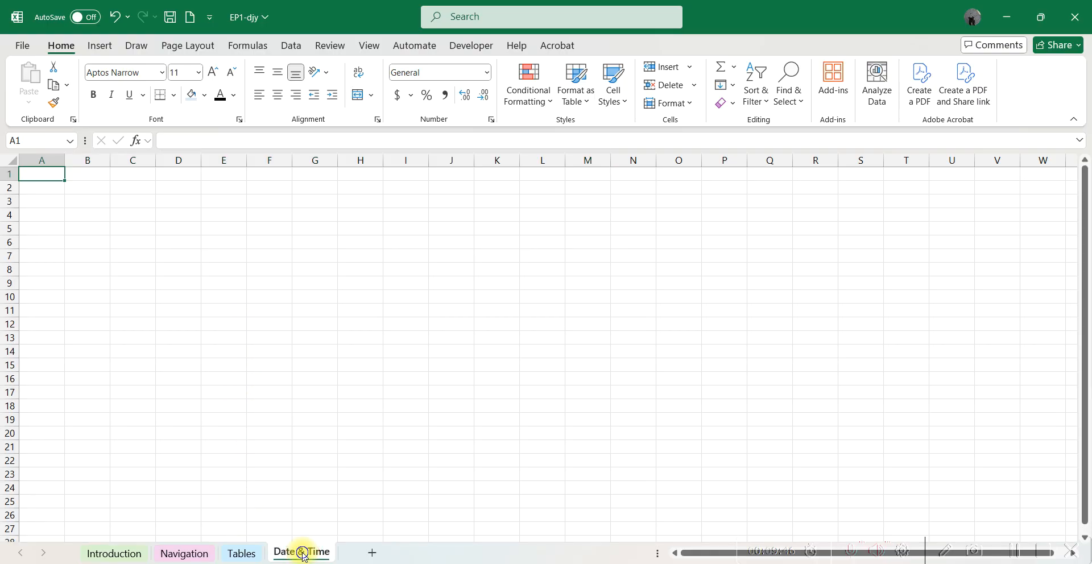
pyautogui.rightClick(304, 555)
pyautogui.moveTo(385, 456)
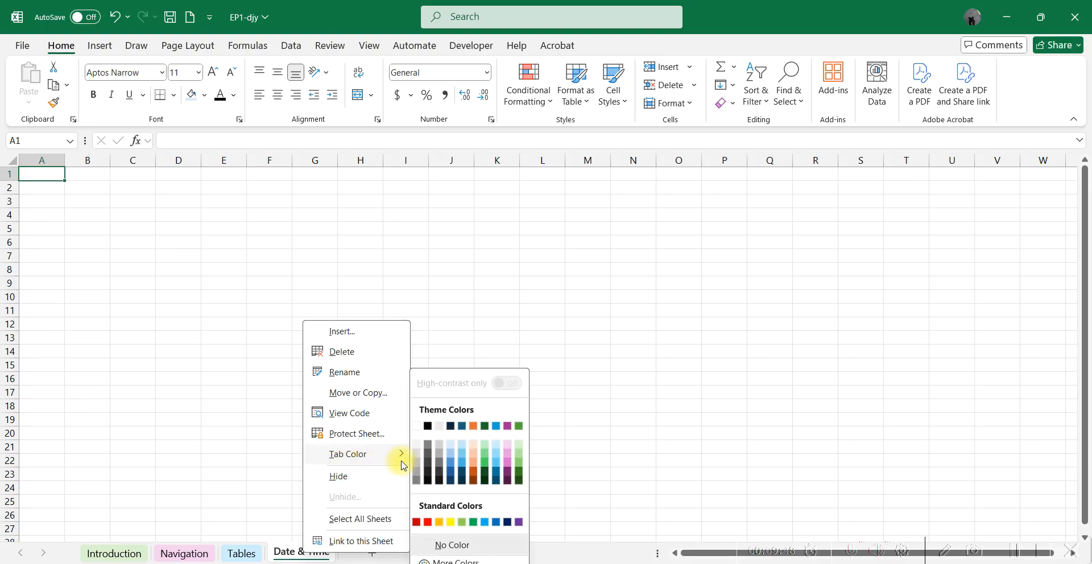
pyautogui.click(471, 447)
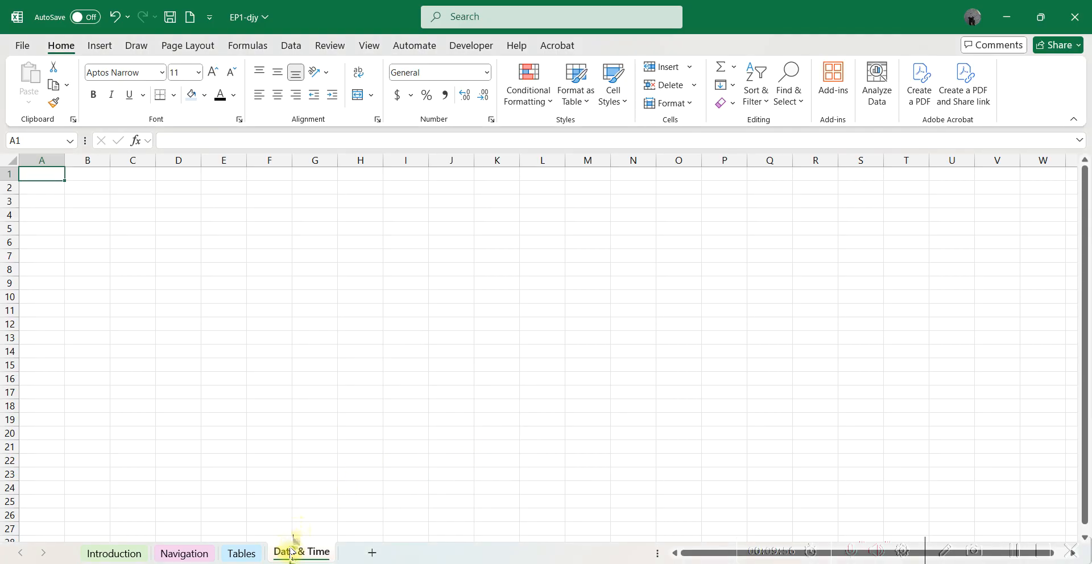
# - On the Tables sheet, increase the A1 title's font size to 20 and choose the Bold Italic font style
pyautogui.click(238, 556)
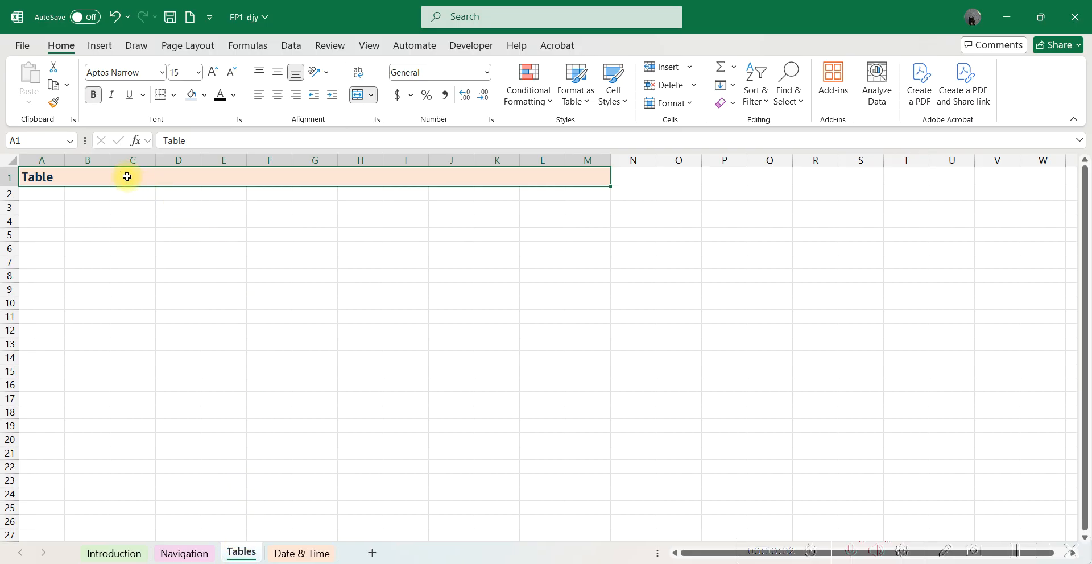
pyautogui.click(212, 75)
pyautogui.click(213, 75)
pyautogui.click(213, 75)
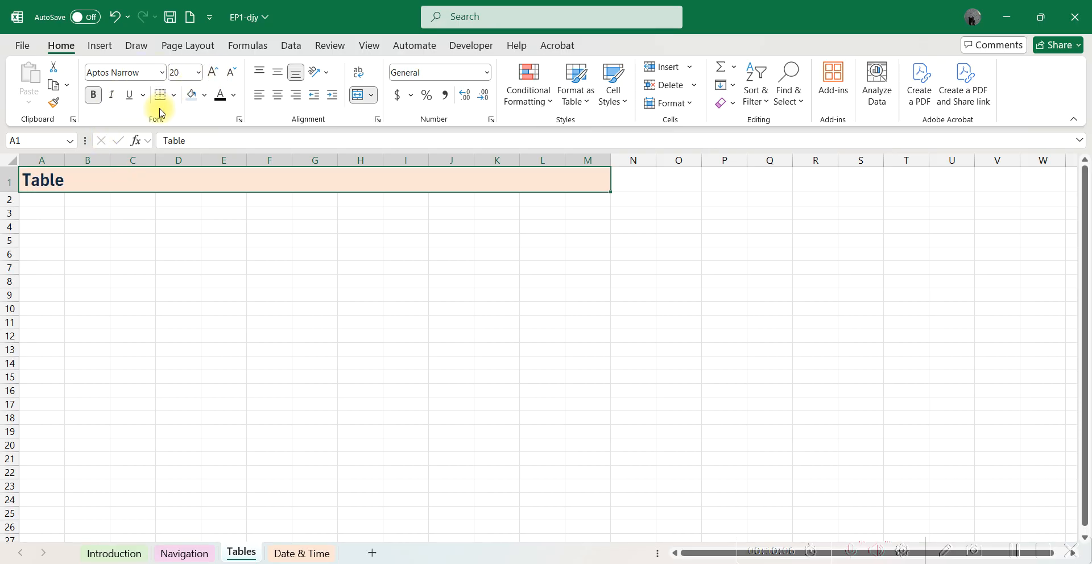
pyautogui.click(240, 119)
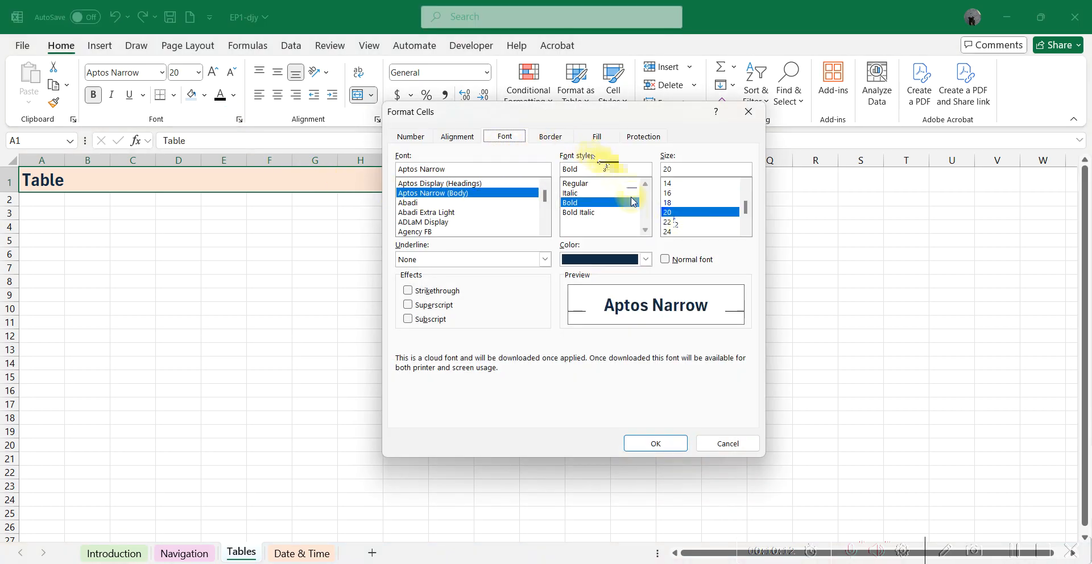
pyautogui.click(595, 212)
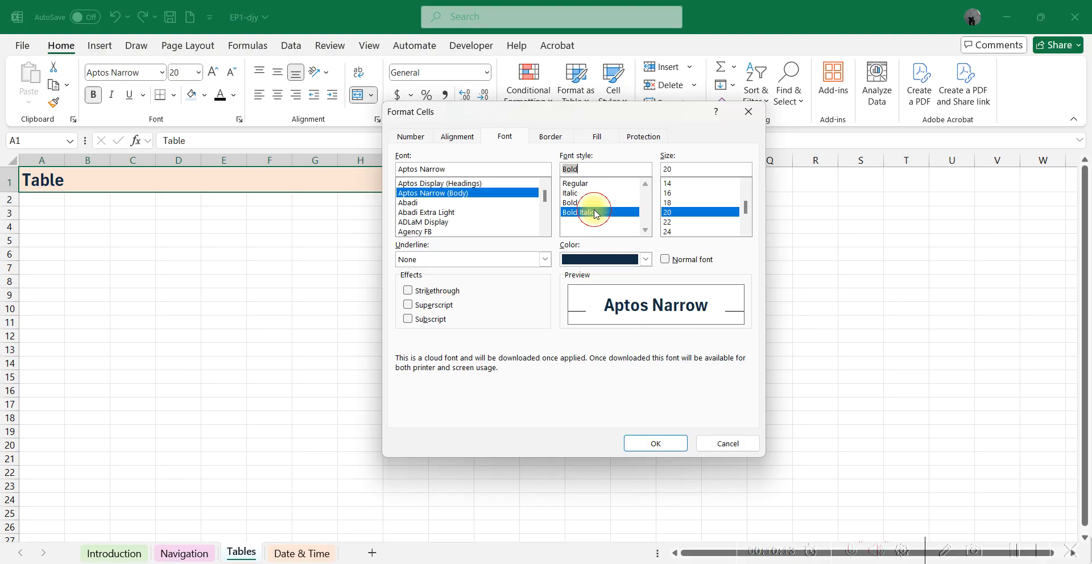
# - Try the fonts Algerian, Amiri Quran, Aparajita and Badlooking Brush for the A1 title
pyautogui.scroll(-2, 463, 231)
pyautogui.click(455, 222)
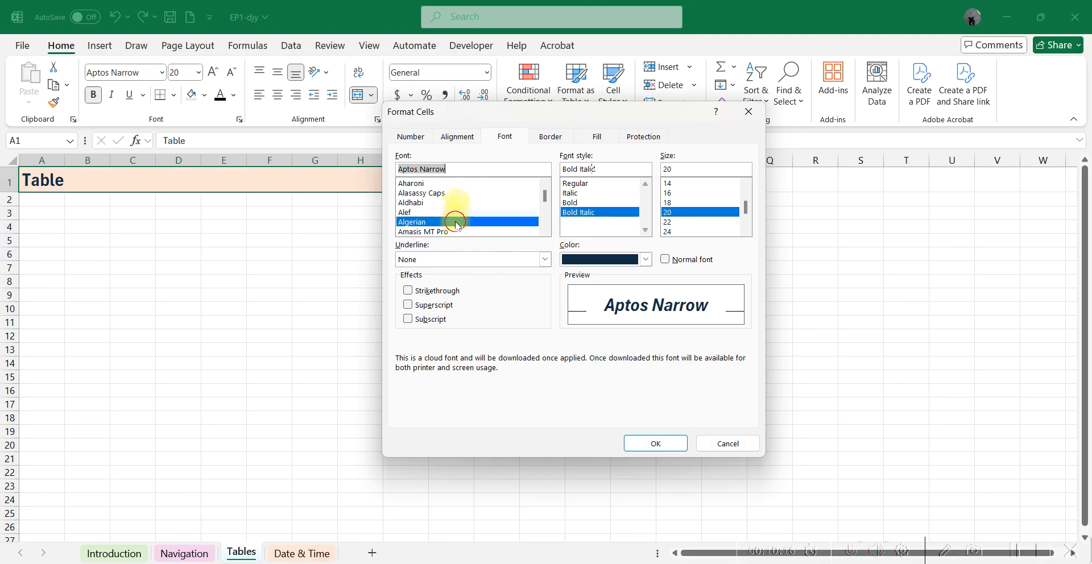
pyautogui.scroll(-2, 454, 225)
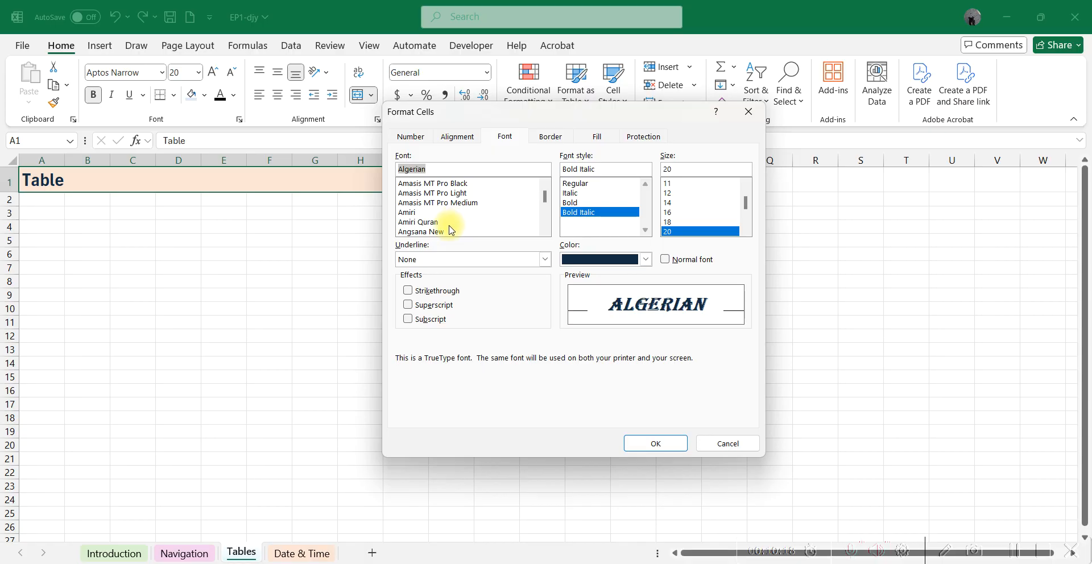
pyautogui.click(454, 222)
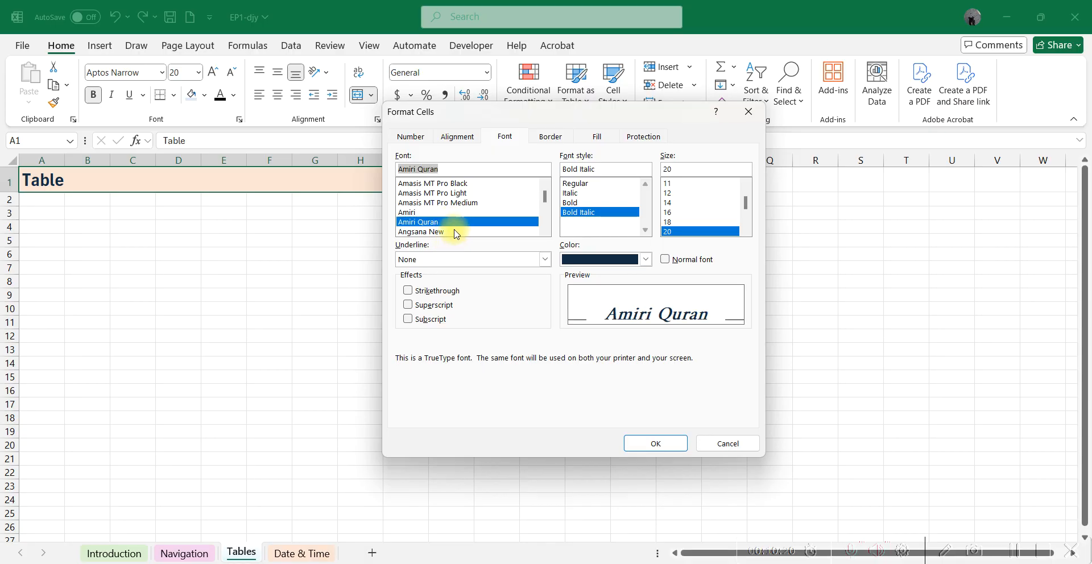
pyautogui.scroll(-1, 455, 225)
pyautogui.click(422, 224)
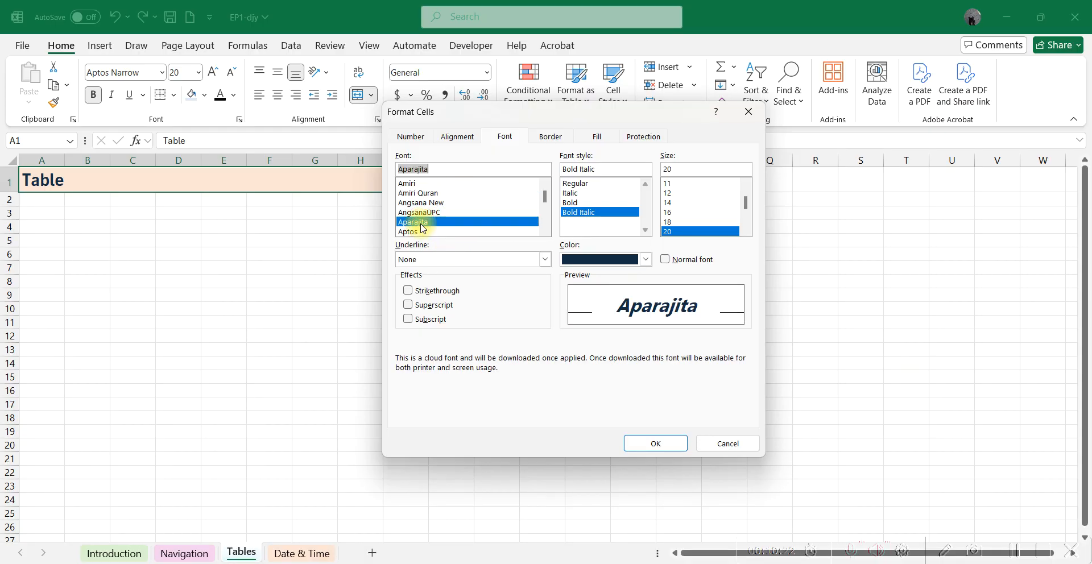
pyautogui.click(419, 232)
pyautogui.click(415, 222)
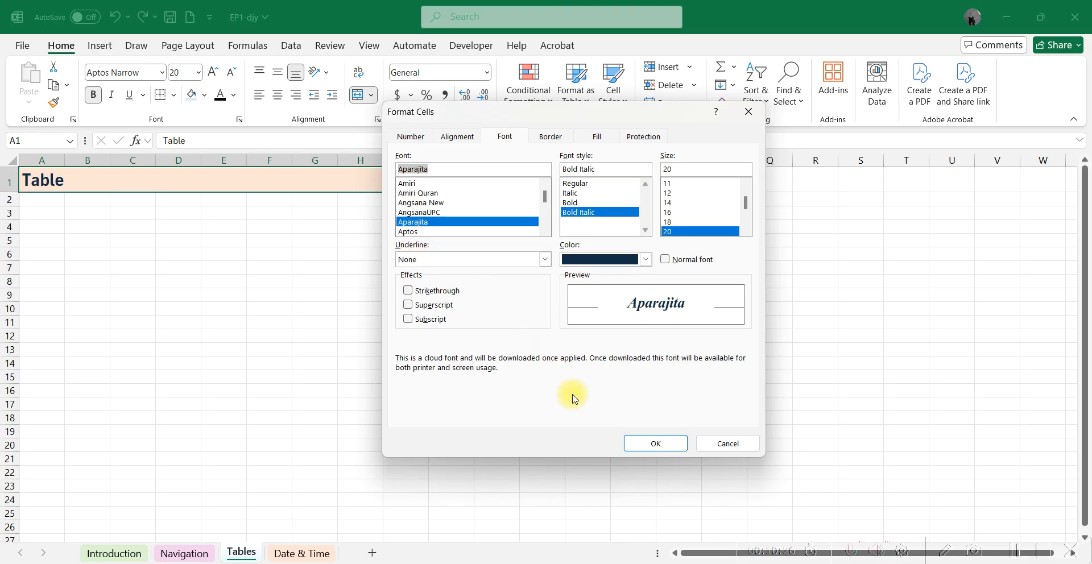
pyautogui.scroll(-1, 457, 219)
pyautogui.scroll(-4, 444, 218)
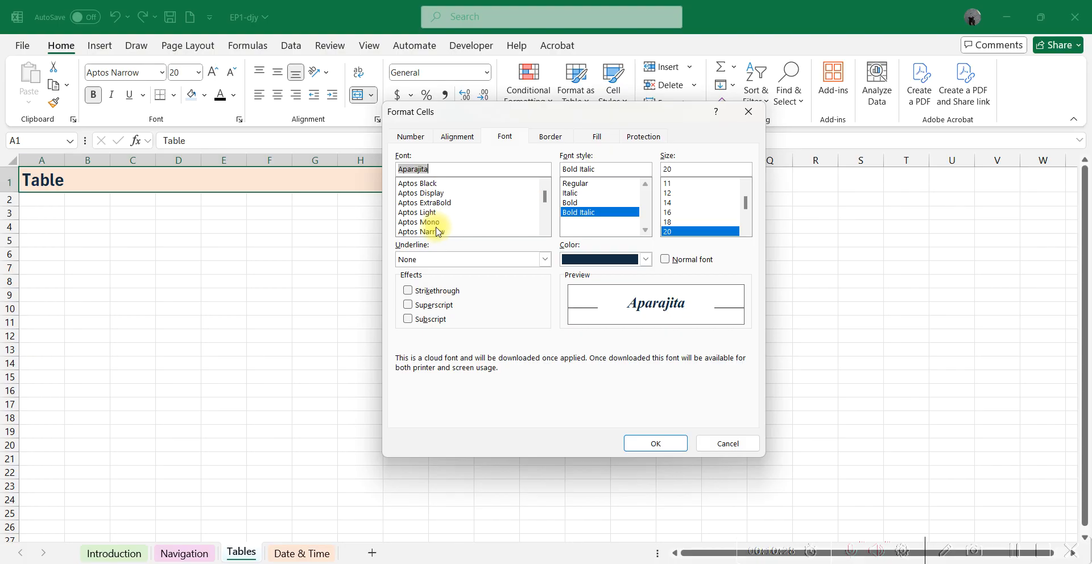
pyautogui.scroll(-2, 433, 227)
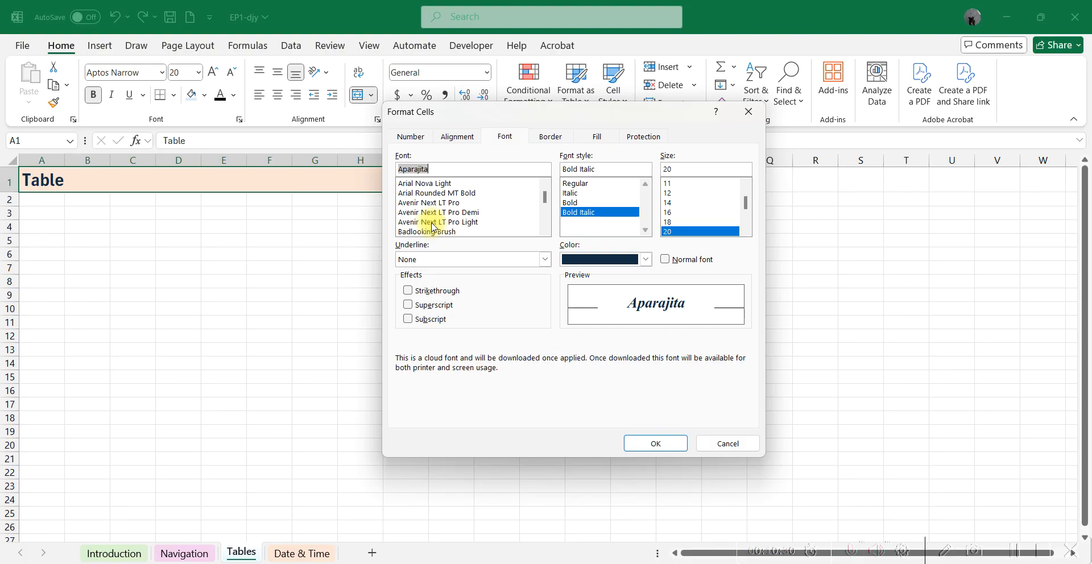
pyautogui.click(441, 232)
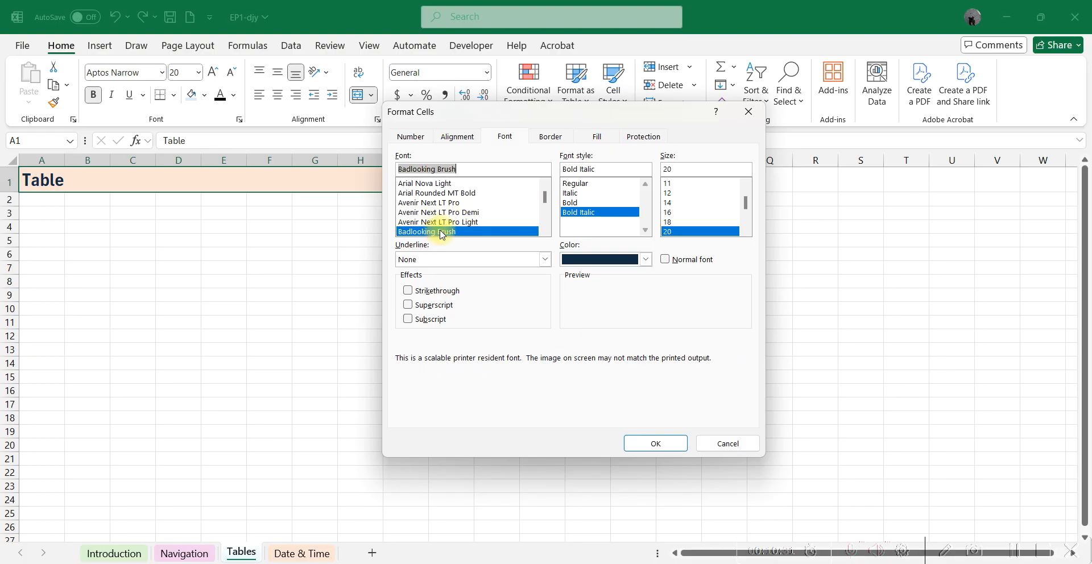
# - Set the A1 title's font to Baguet Script and apply the font formatting
pyautogui.scroll(-1, 421, 218)
pyautogui.click(420, 213)
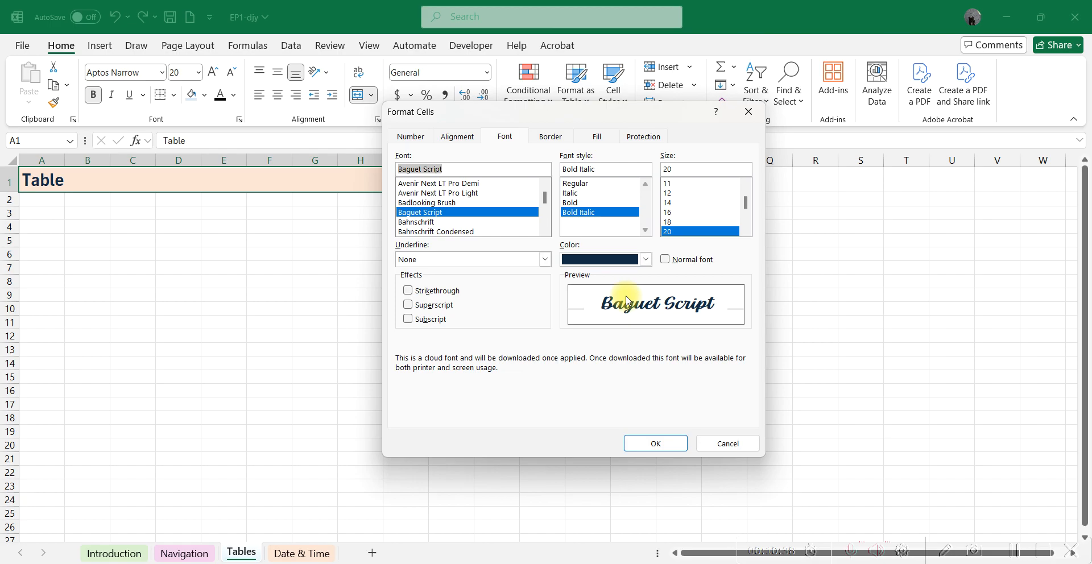
pyautogui.click(656, 445)
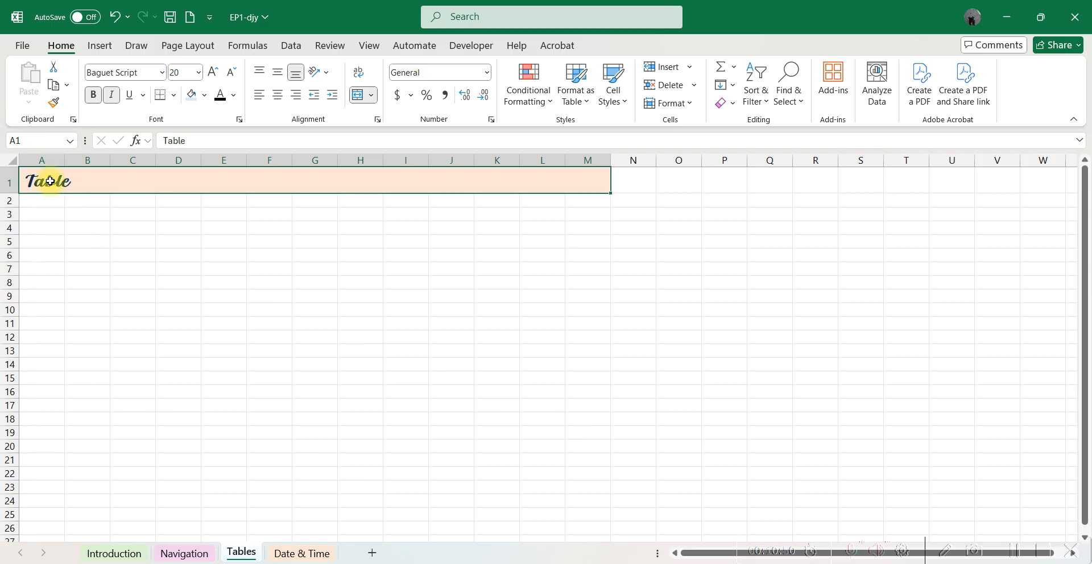
# - Copy the title formatting from A1 on the Tables sheet to A1 on the Date & Time sheet with Format Painter
pyautogui.click(297, 557)
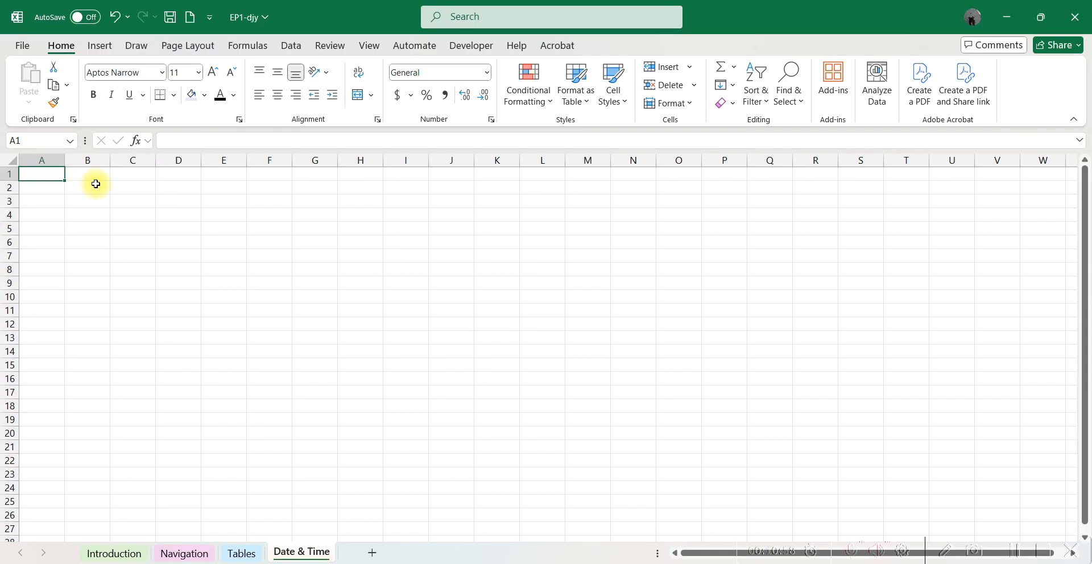
pyautogui.click(242, 553)
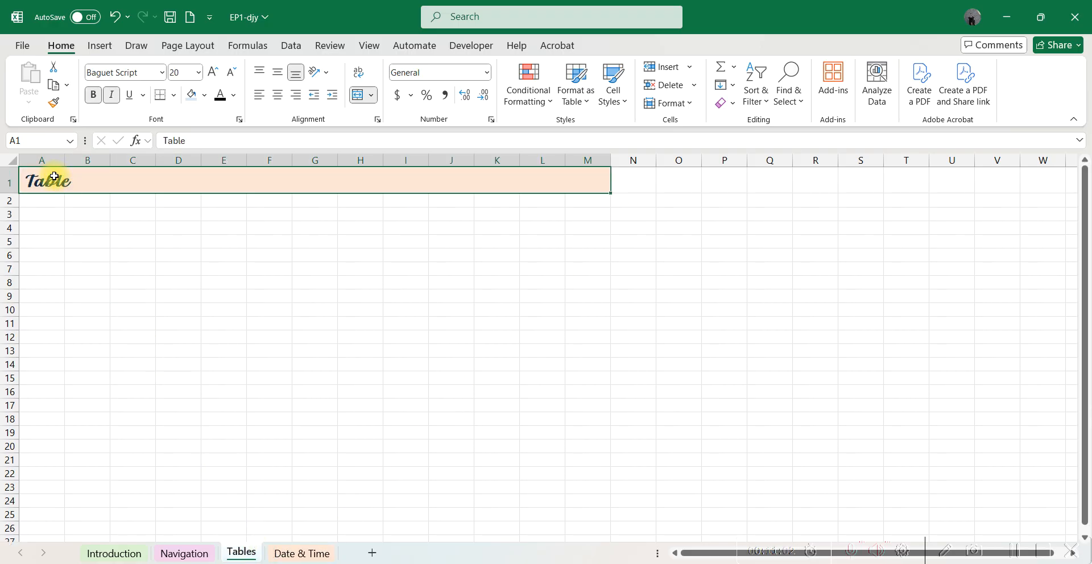
pyautogui.click(54, 102)
pyautogui.click(278, 552)
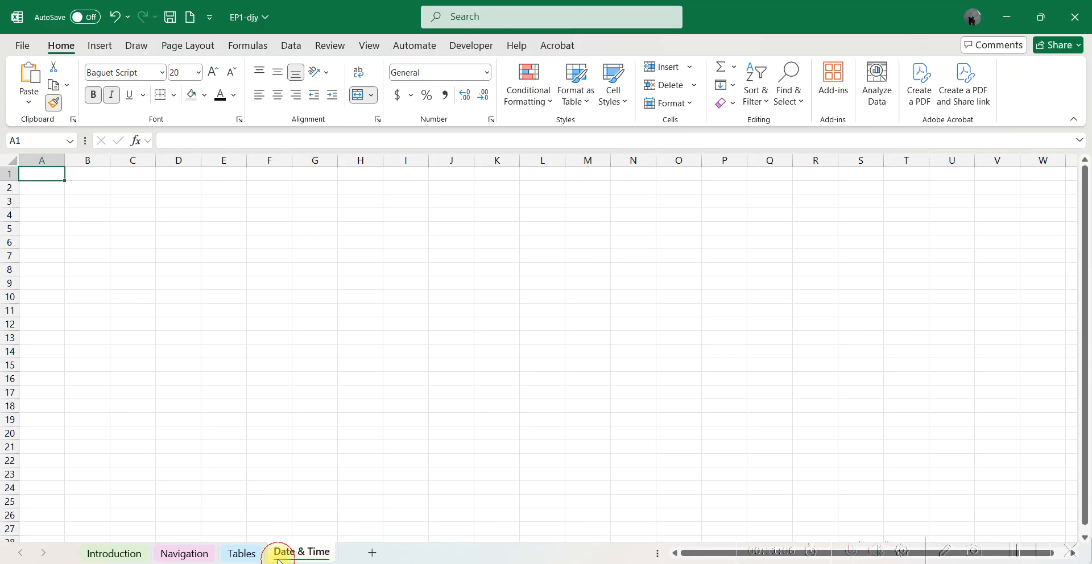
pyautogui.click(34, 175)
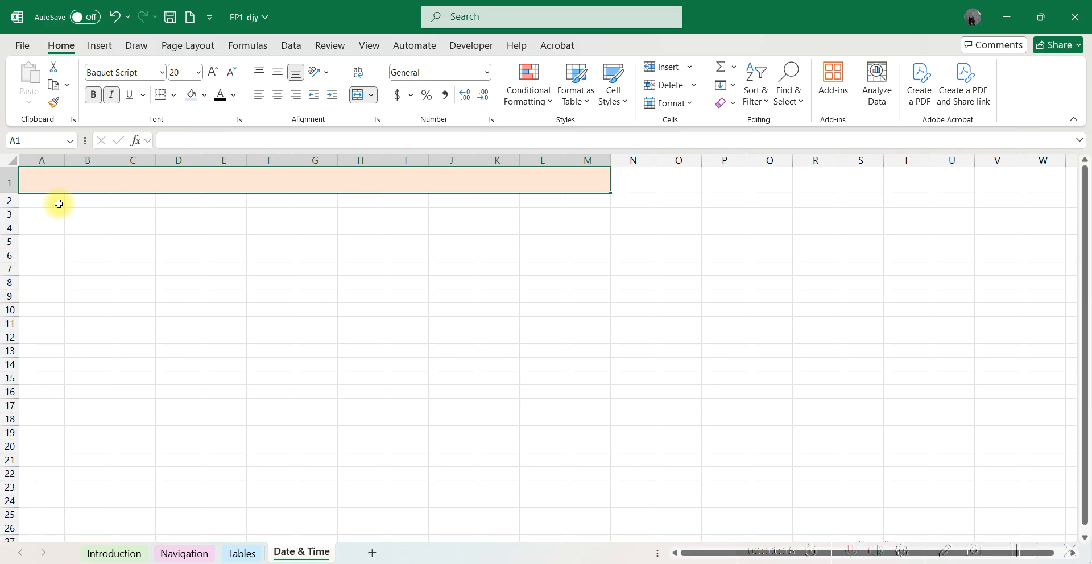
# - Enter the title "Date & Time" in cell A1 of the Date & Time sheet
pyautogui.write('Da')
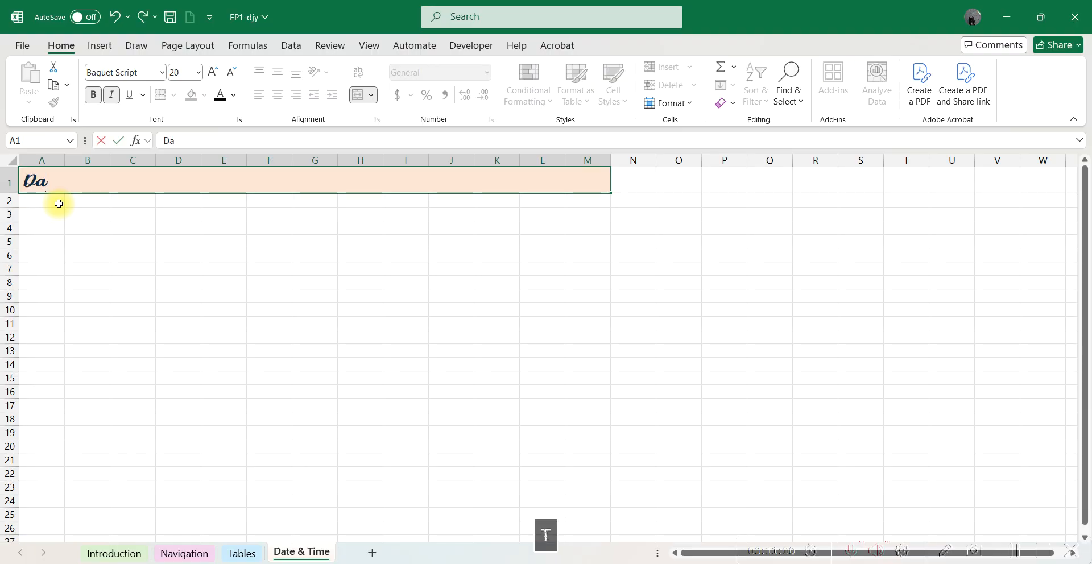
pyautogui.write('te & Time')
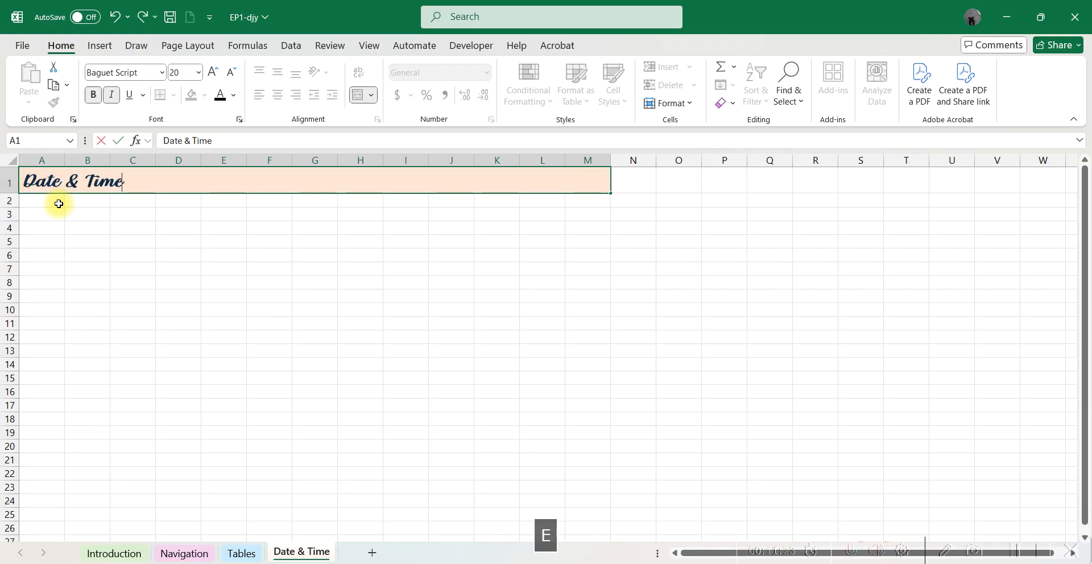
pyautogui.press('Return')
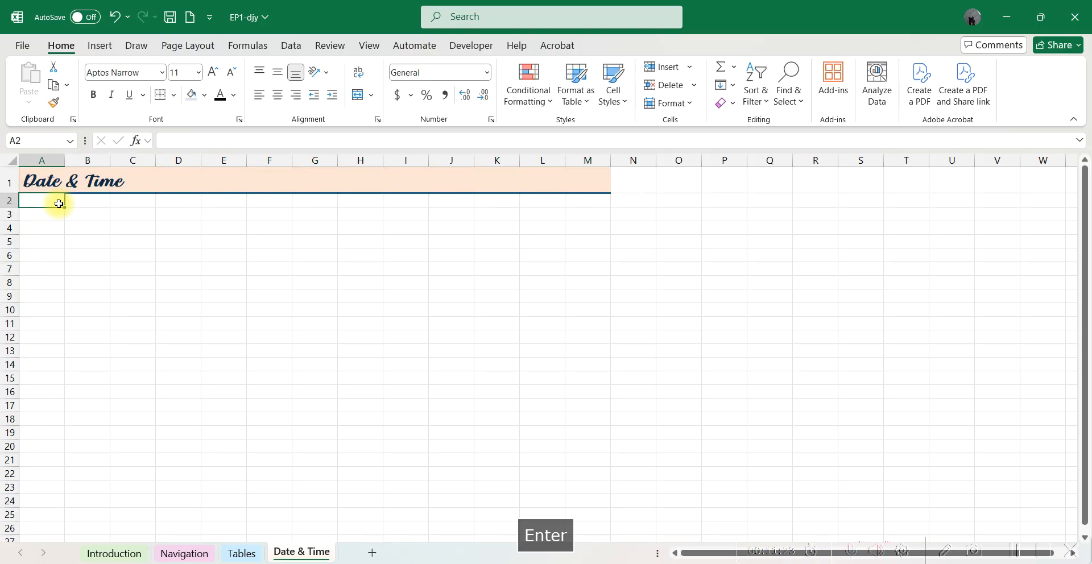
# - Add a new worksheet after Date & Time and name it "IF Function"
pyautogui.click(375, 552)
pyautogui.doubleClick(359, 550)
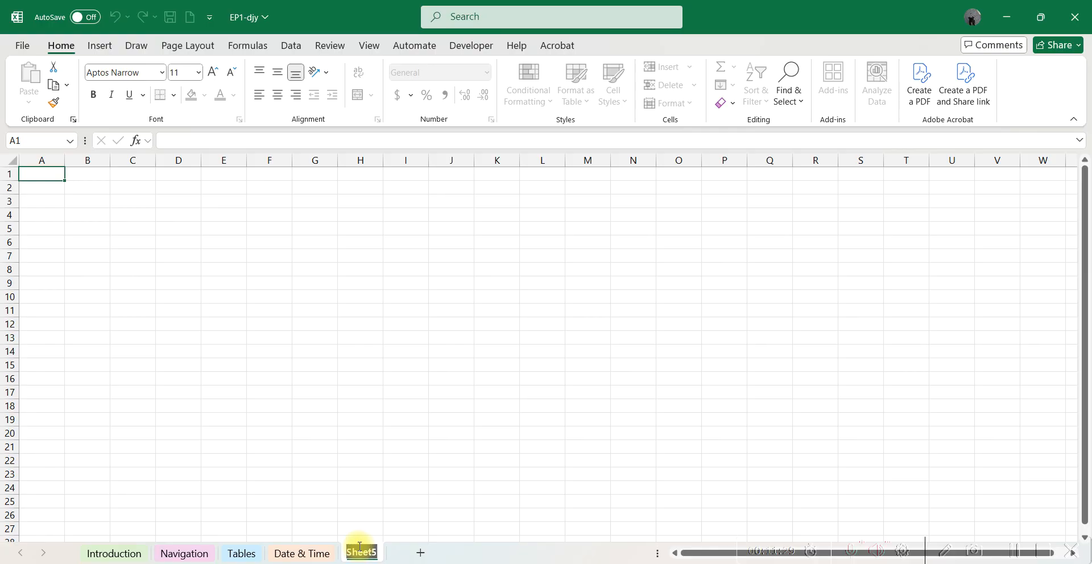
pyautogui.write('The I')
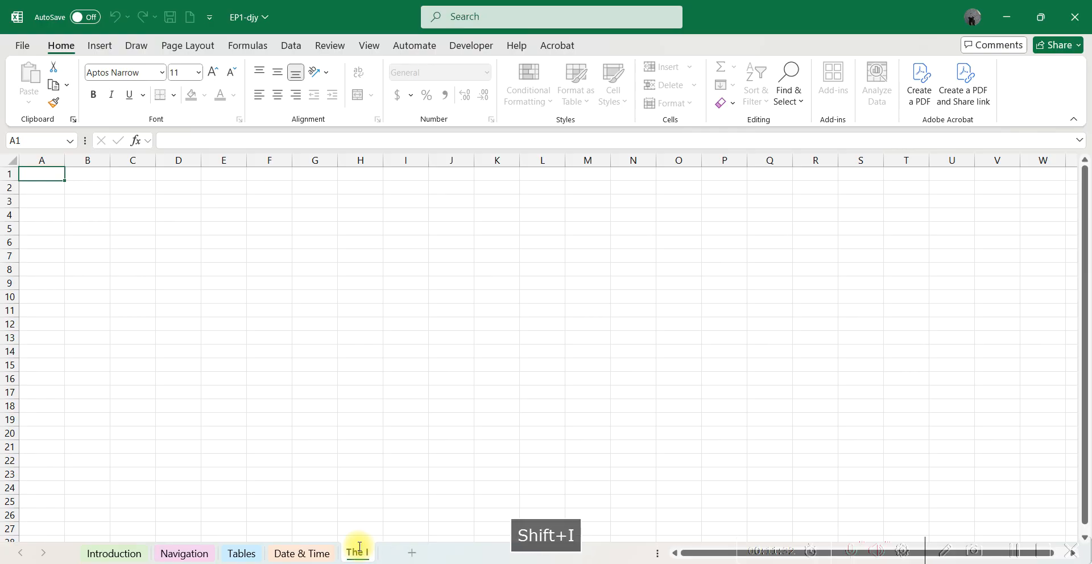
pyautogui.write('F Func')
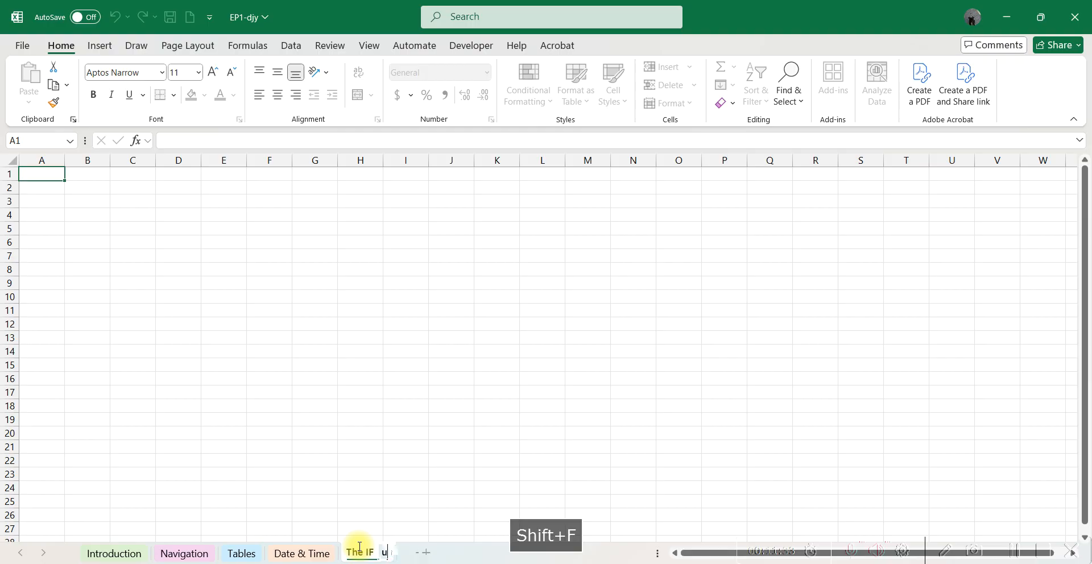
pyautogui.write('tion')
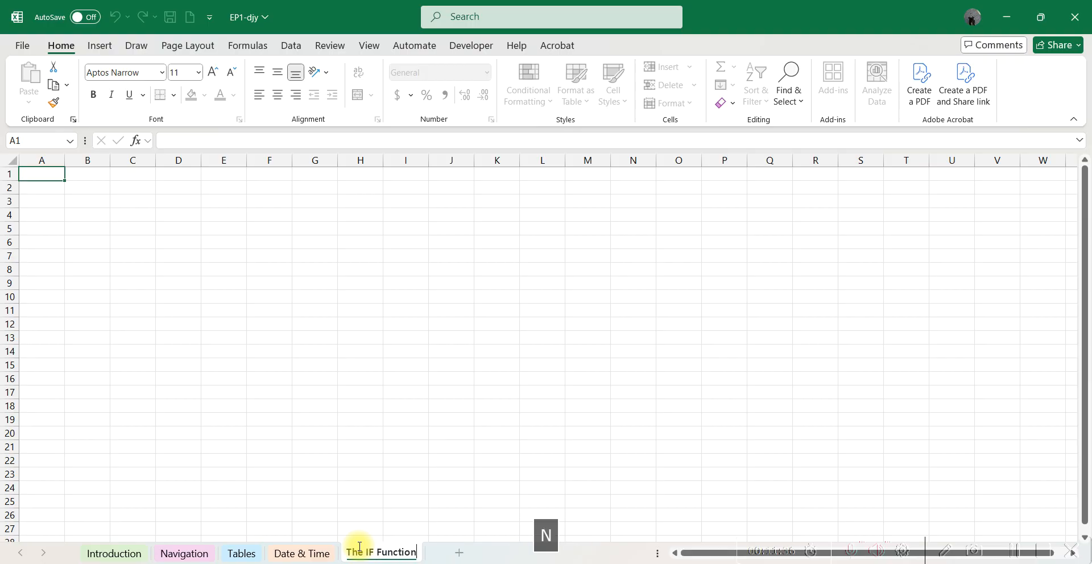
pyautogui.doubleClick(360, 547)
pyautogui.press('Delete')
pyautogui.press('Delete')
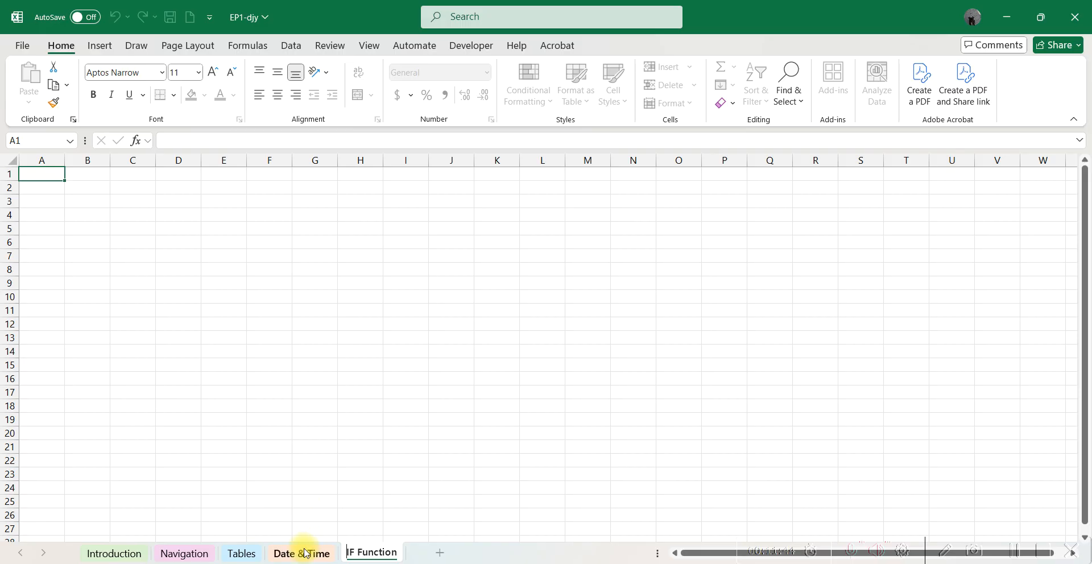
# - Copy the title formatting from A1 on the Date & Time sheet to A1 on the IF Function sheet with Format Painter
pyautogui.click(283, 557)
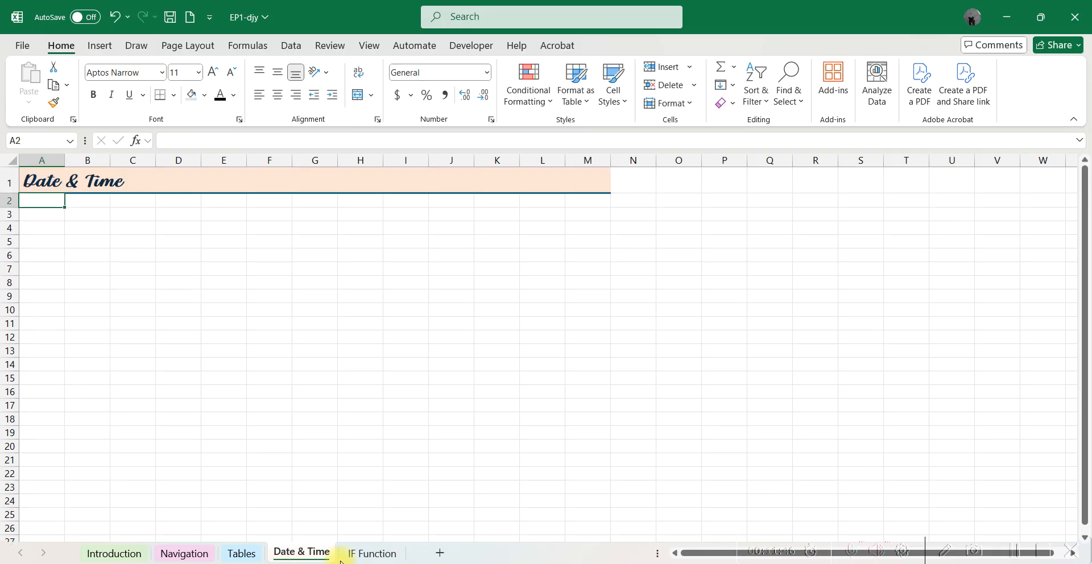
pyautogui.click(37, 180)
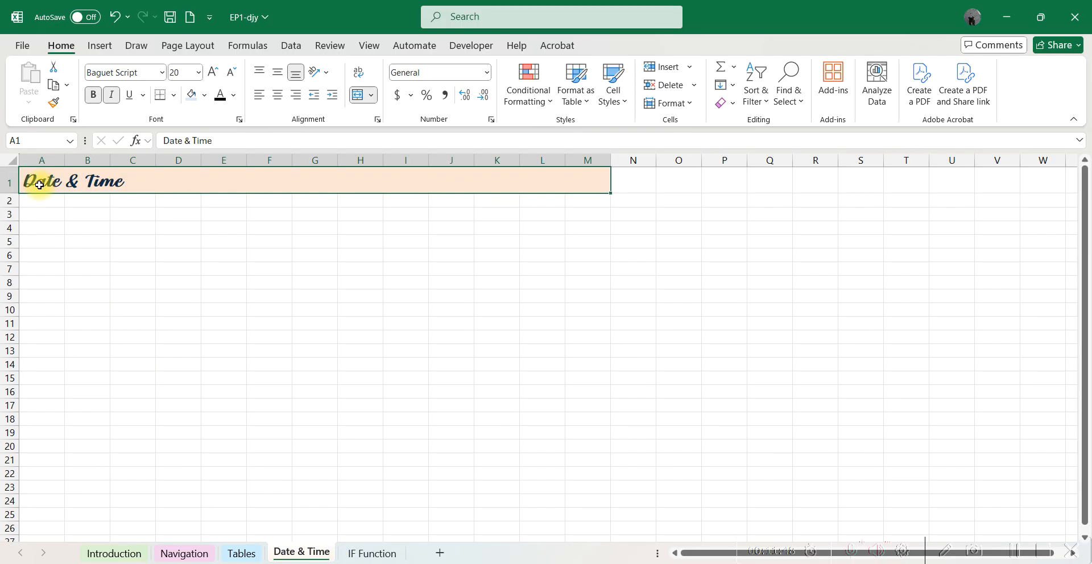
pyautogui.click(51, 104)
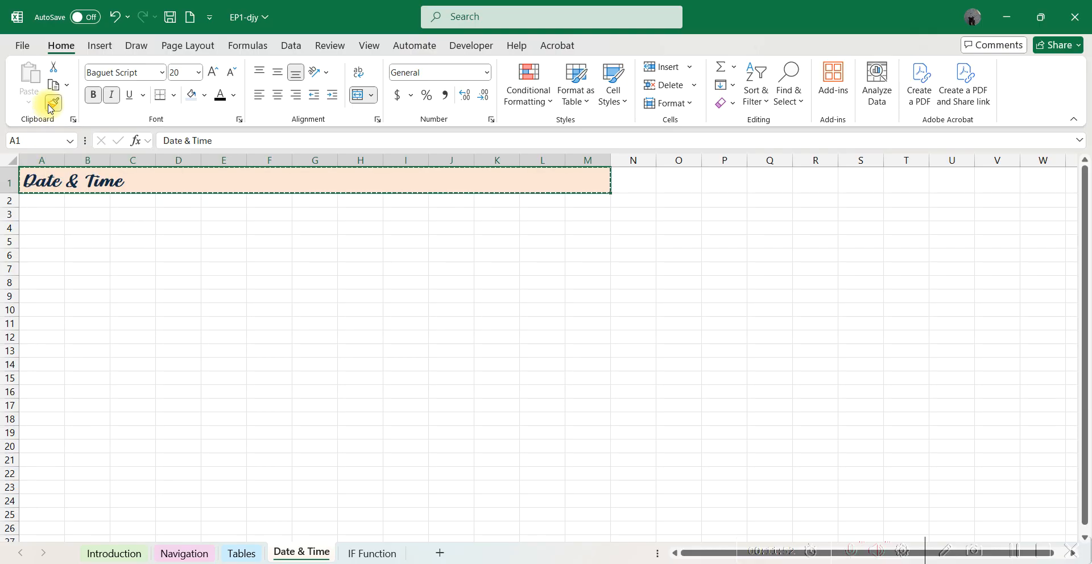
pyautogui.click(359, 555)
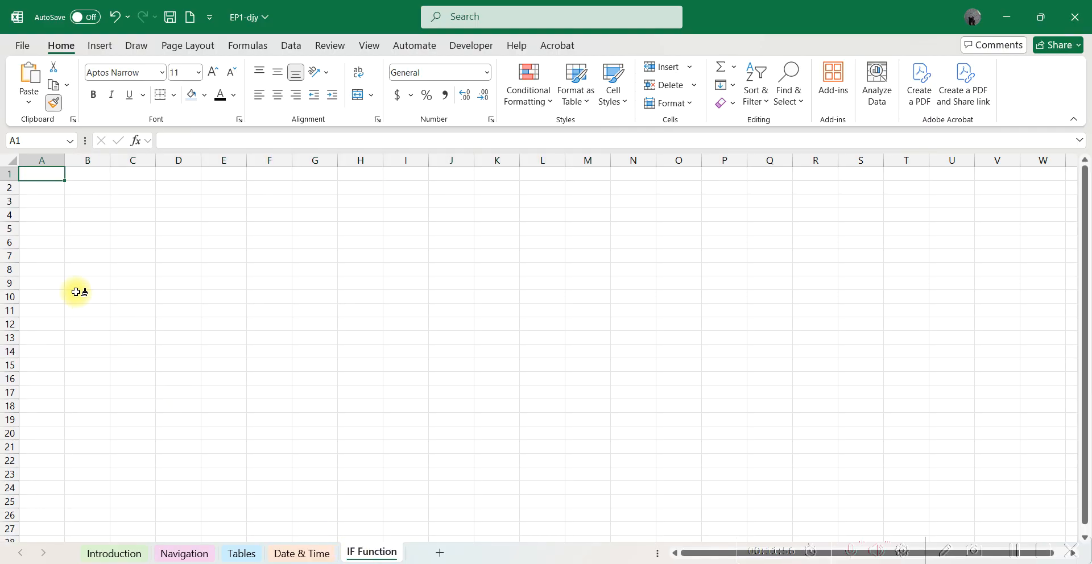
pyautogui.click(34, 173)
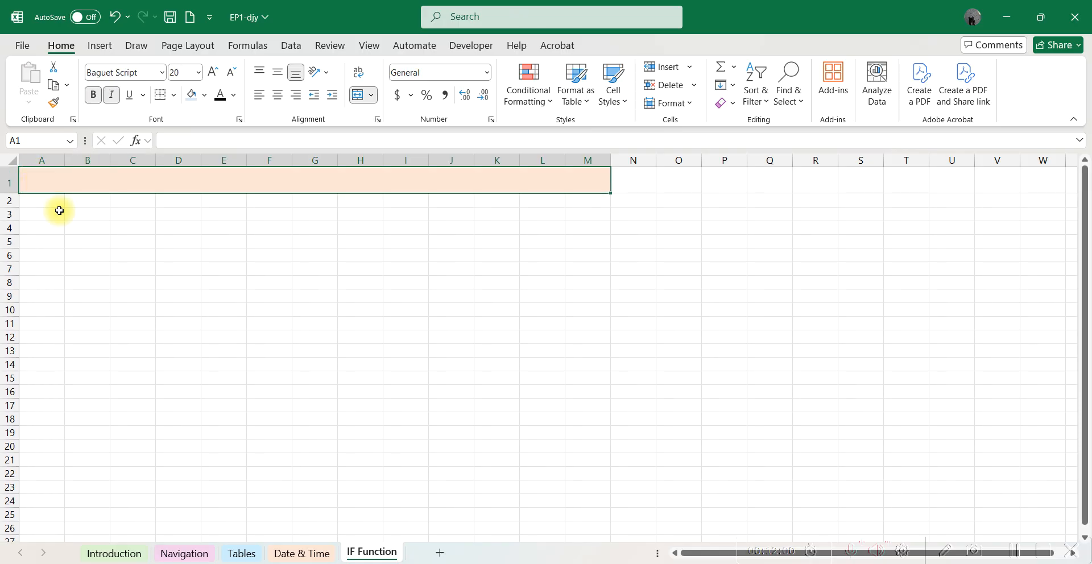
# - Enter the title "IF Function" in cell A1 of the IF Function sheet
pyautogui.write('IF')
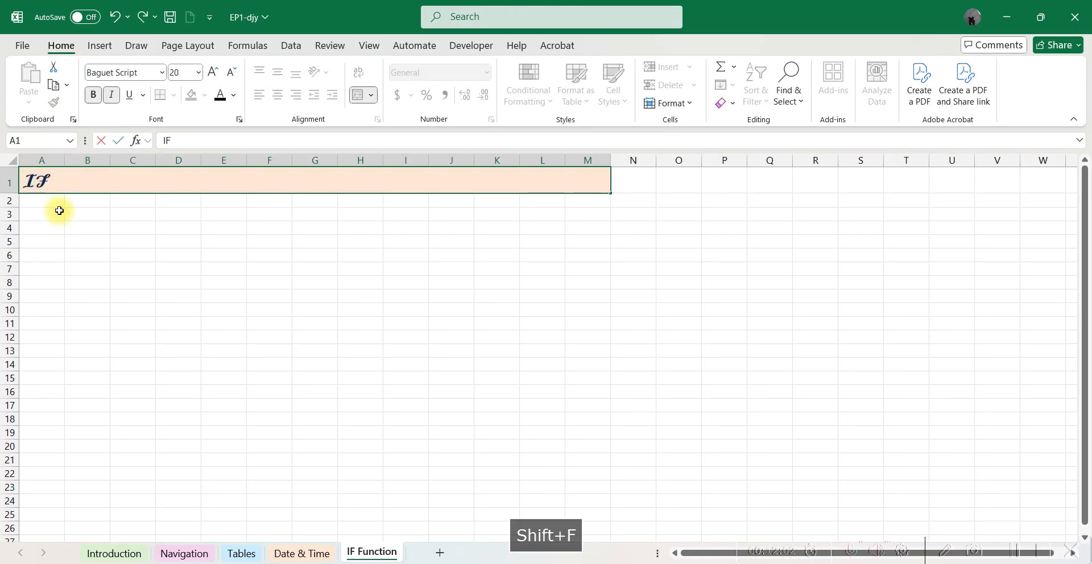
pyautogui.write(' Functio')
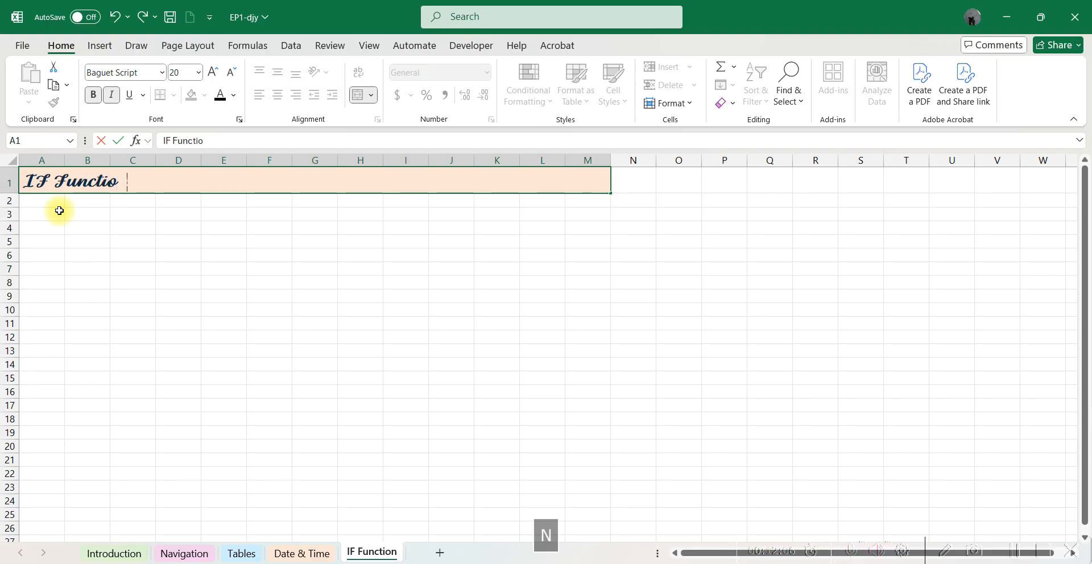
pyautogui.write('n')
pyautogui.press('Return')
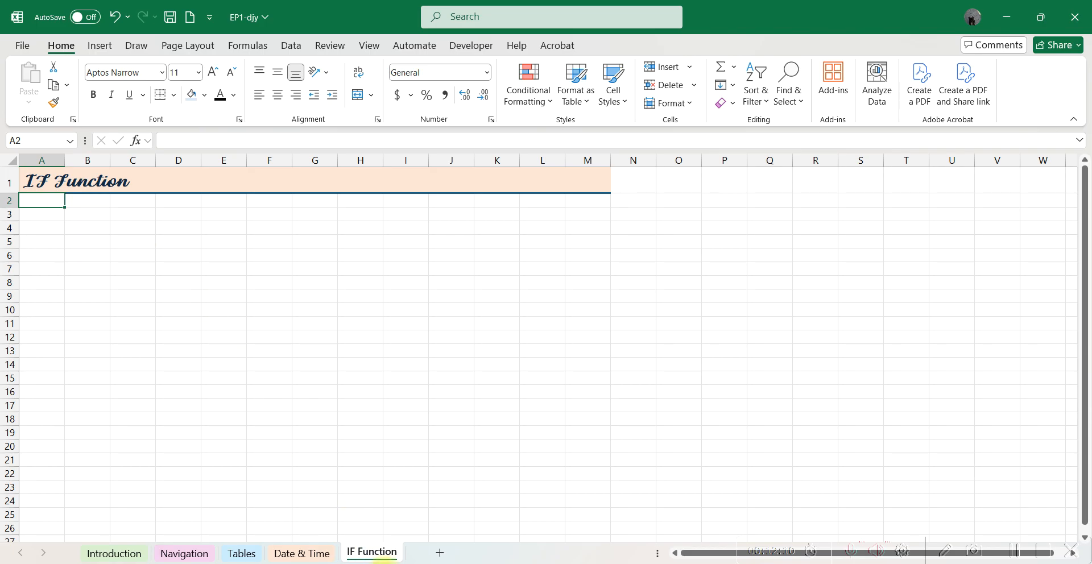
# - Give the IF Function sheet a light gray theme tab color
pyautogui.rightClick(377, 549)
pyautogui.moveTo(415, 450)
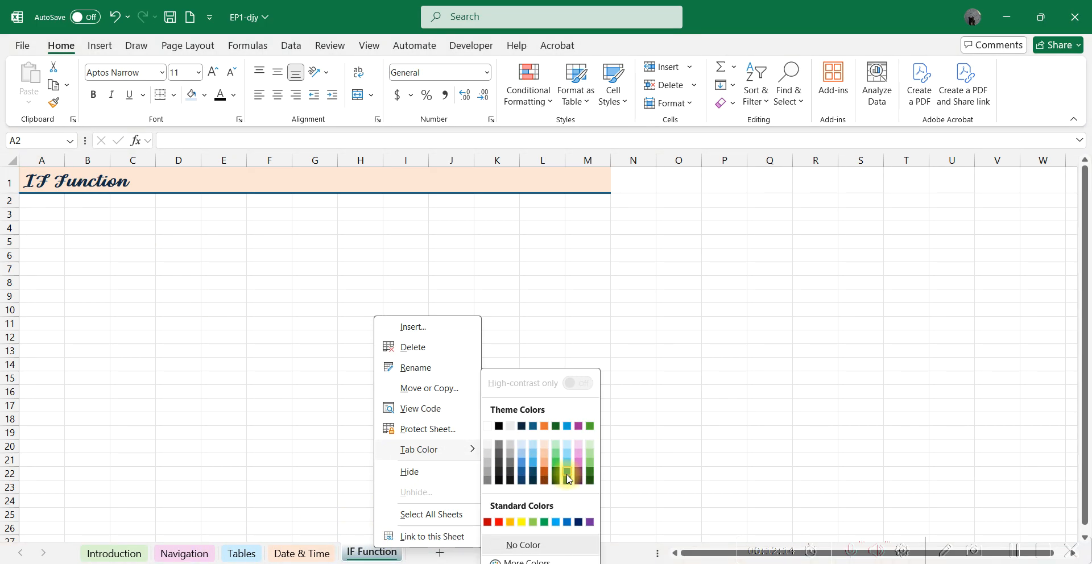
pyautogui.click(508, 446)
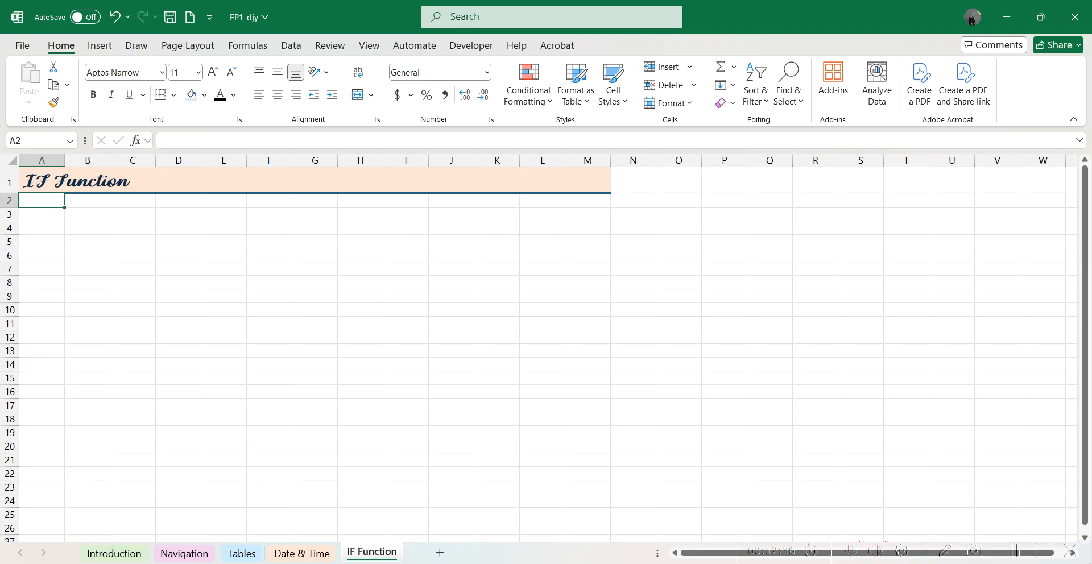
# - Hide the gridlines on the Tables sheet
pyautogui.click(226, 555)
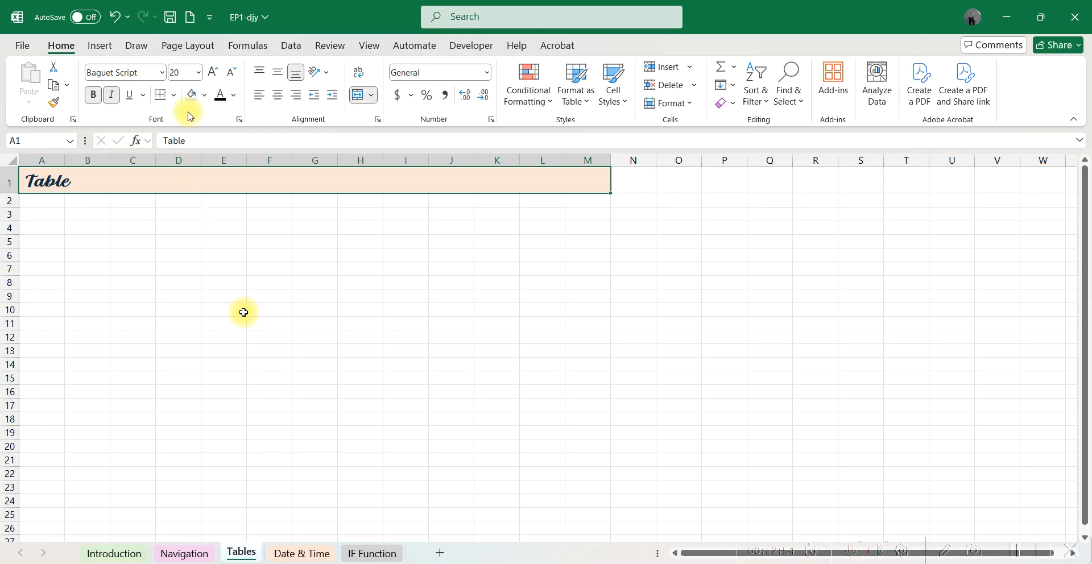
pyautogui.click(368, 45)
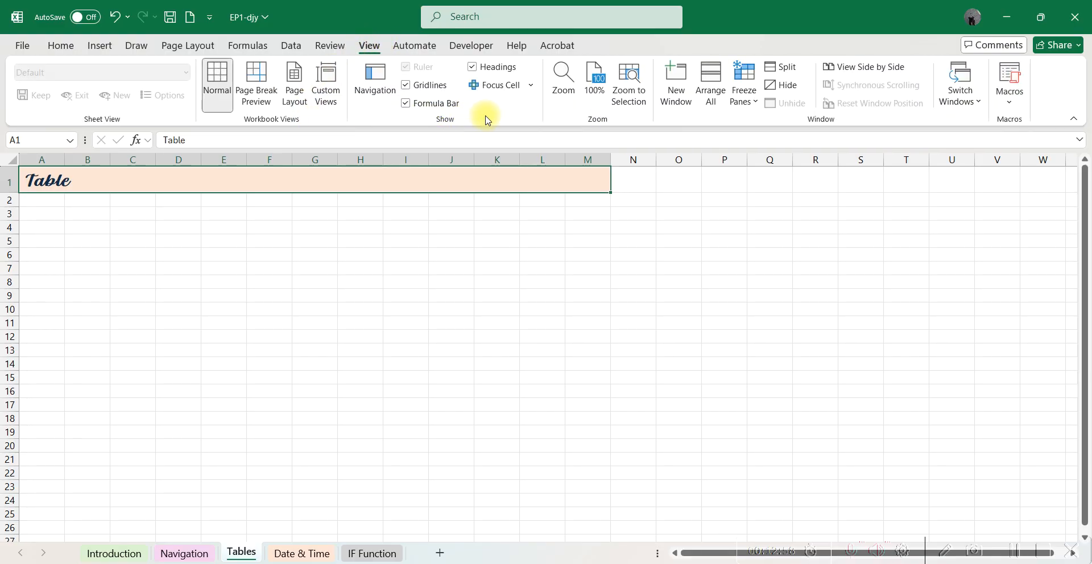
pyautogui.click(403, 90)
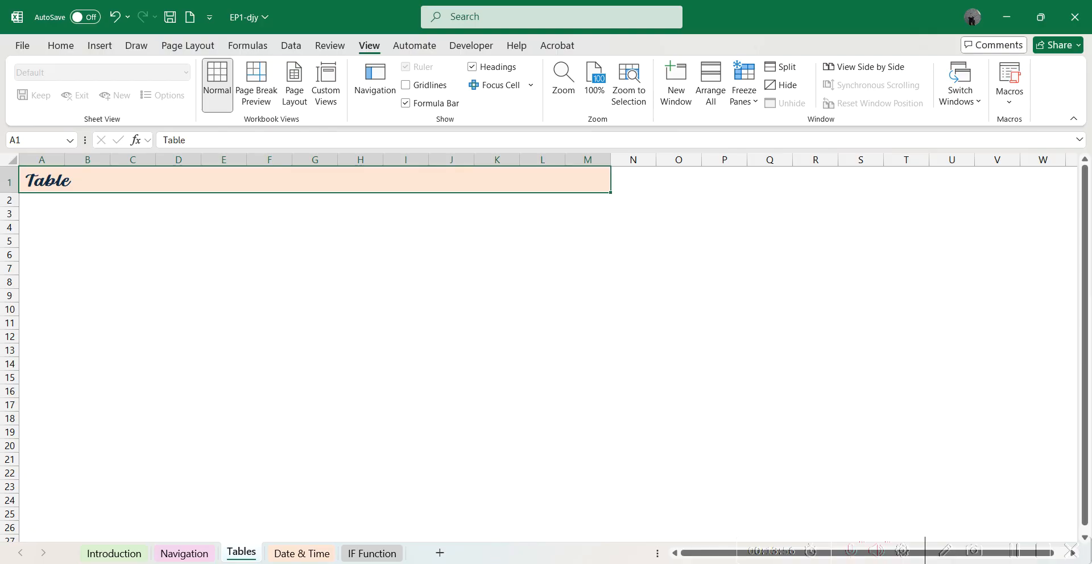
# - Switch to Firefox and show the Gmail message about accessing free Excel stuff
pyautogui.moveTo(530, 563)
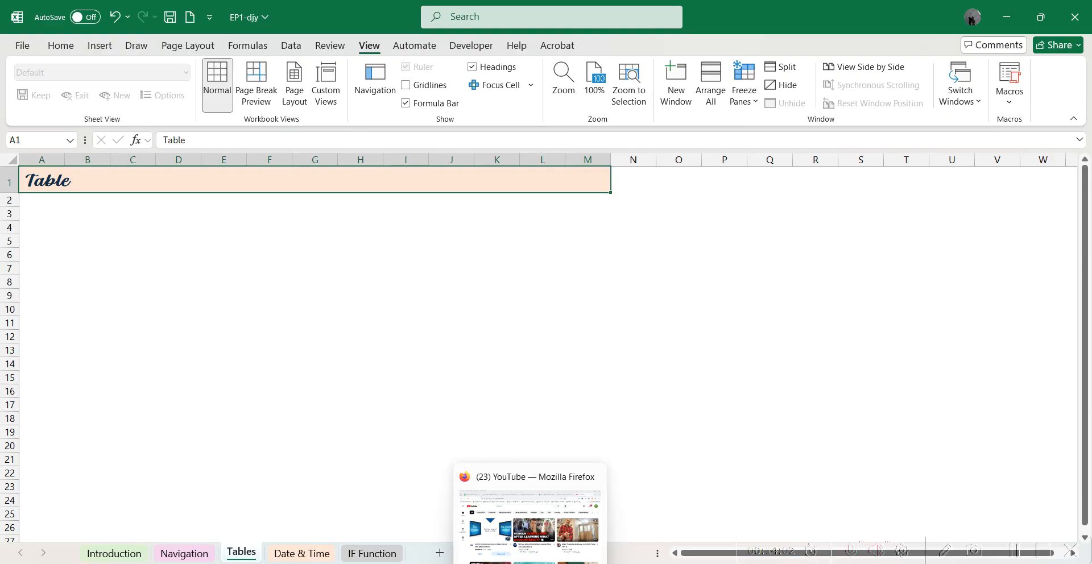
pyautogui.hotkey('alt', 'Tab')
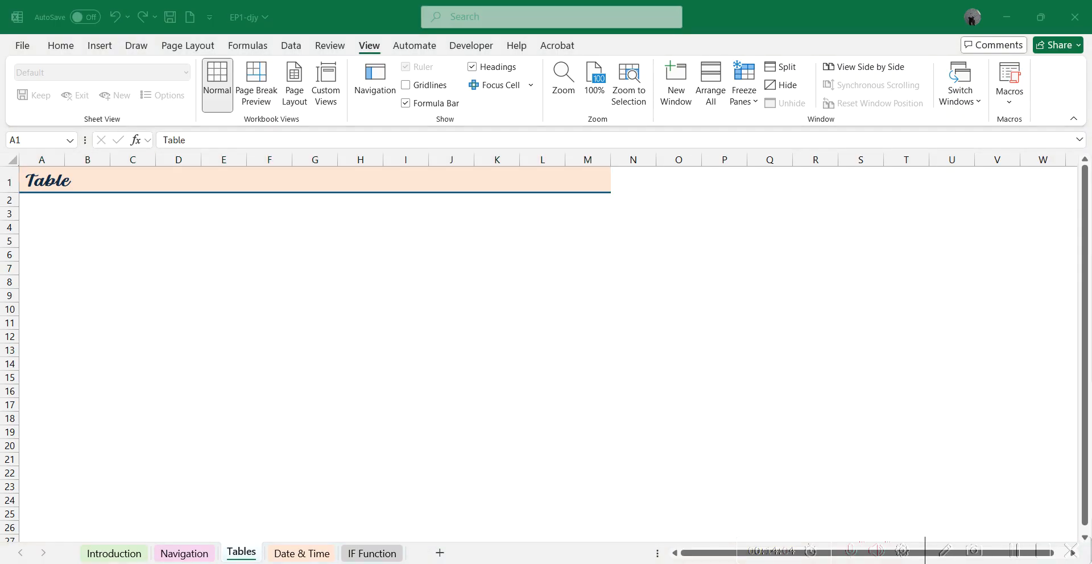
pyautogui.rightClick(530, 563)
pyautogui.click(493, 557)
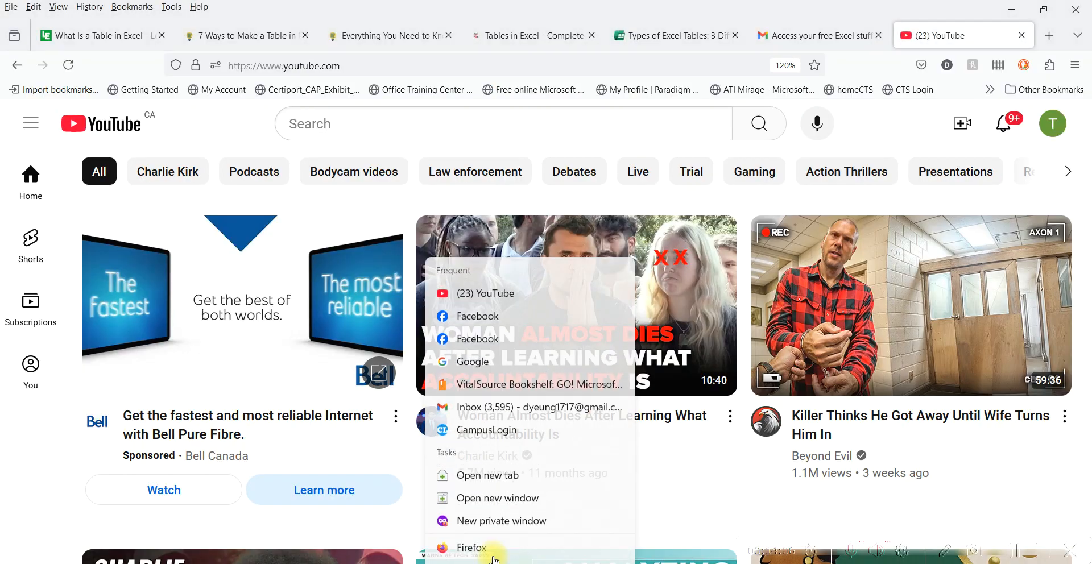
pyautogui.click(774, 35)
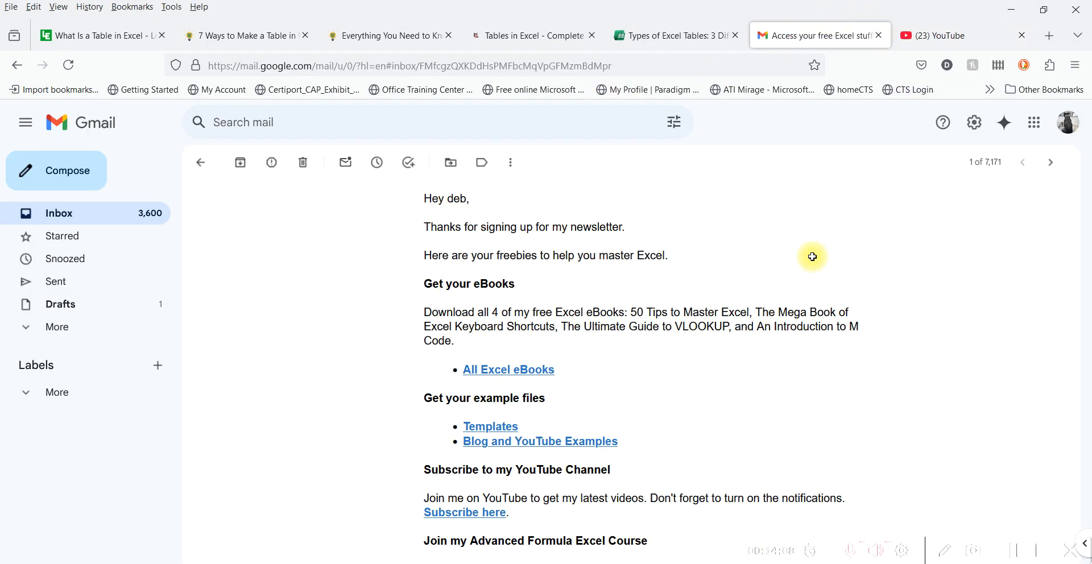